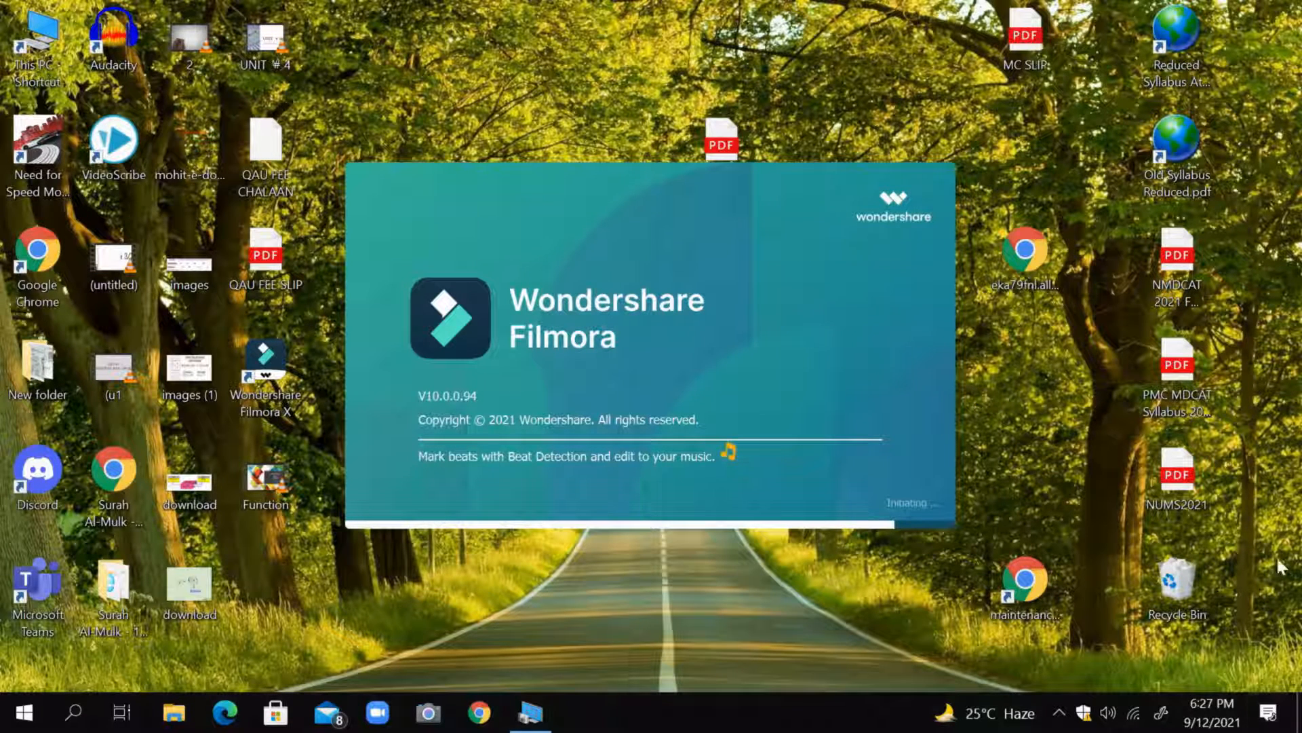
# Quit Discord running in the background
pyautogui.click(1058, 705)
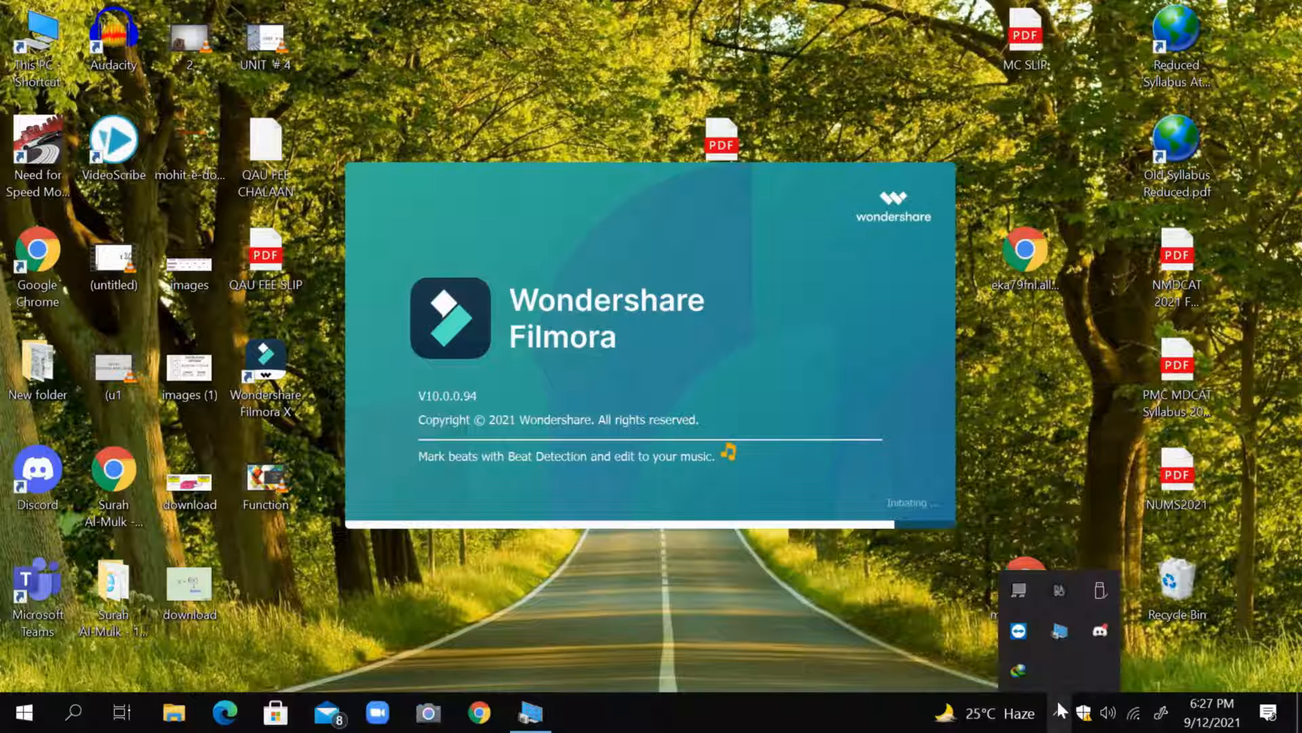
pyautogui.rightClick(1102, 617)
pyautogui.click(1123, 600)
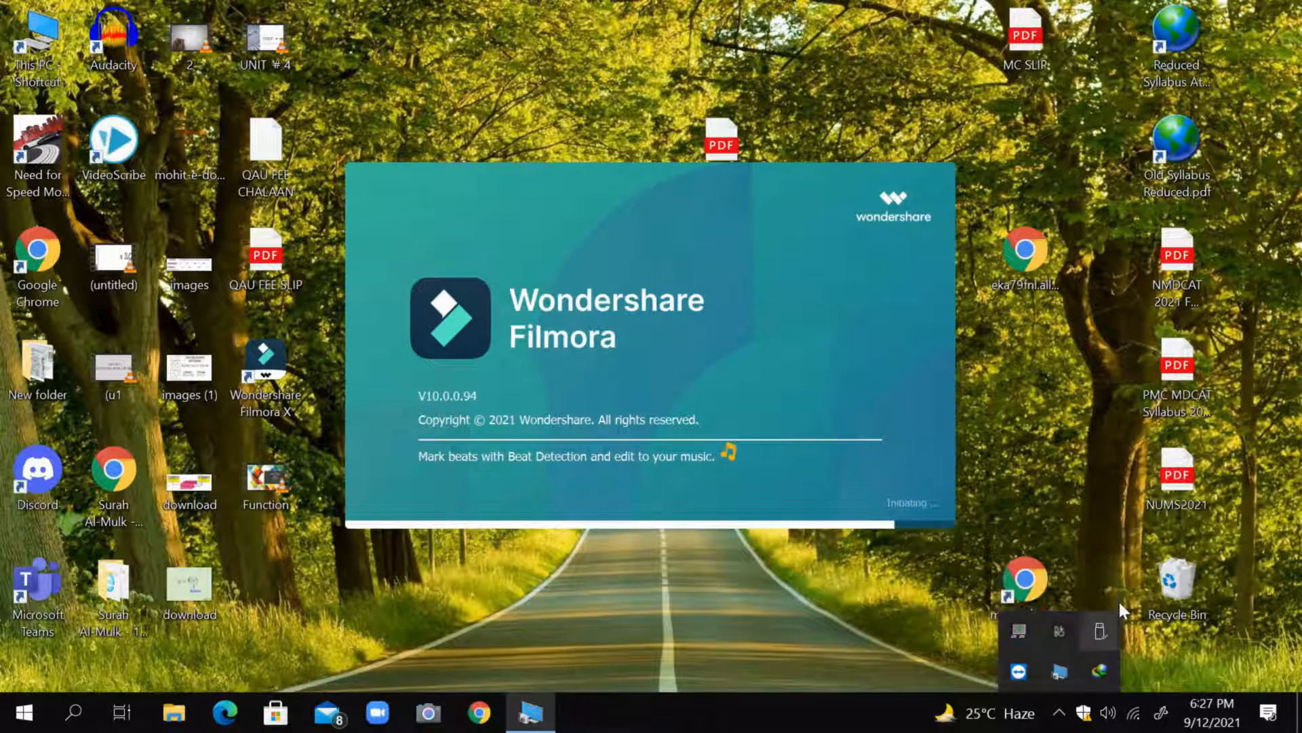
# Exit the TeamViewer background app and confirm closing it
pyautogui.rightClick(1021, 667)
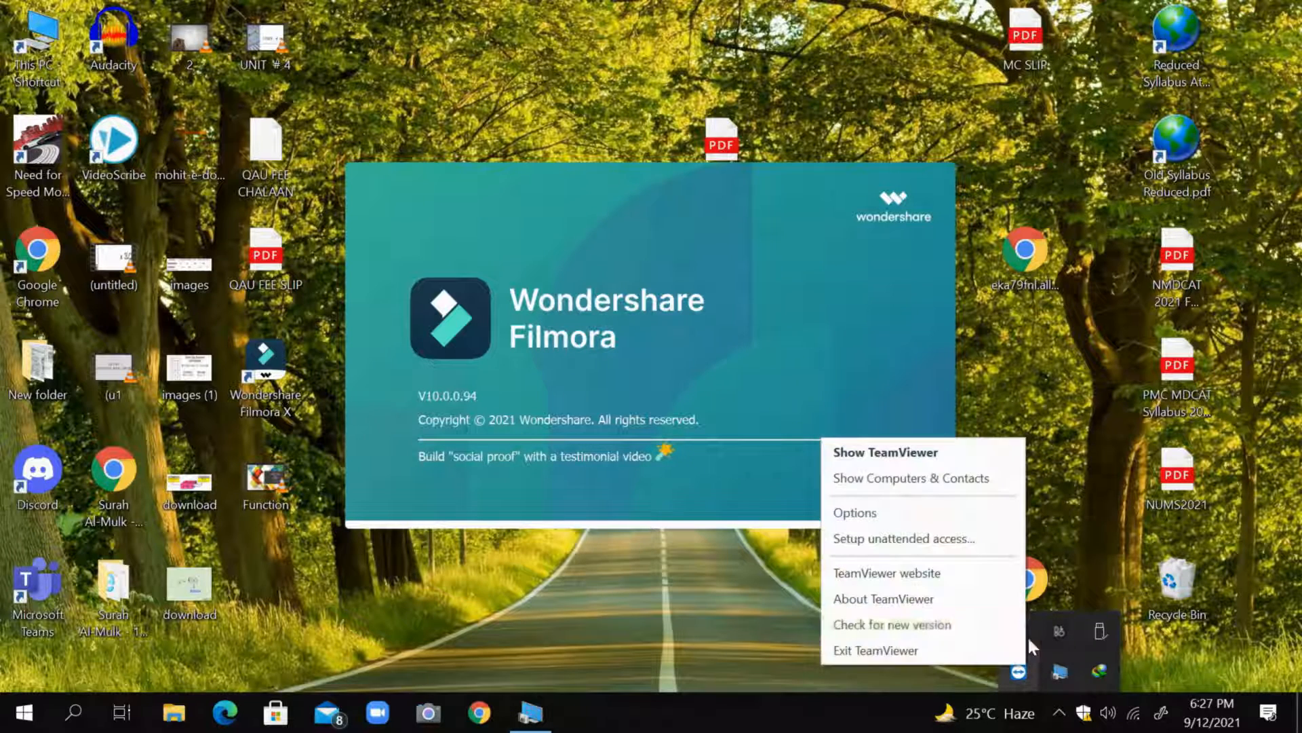
pyautogui.click(967, 653)
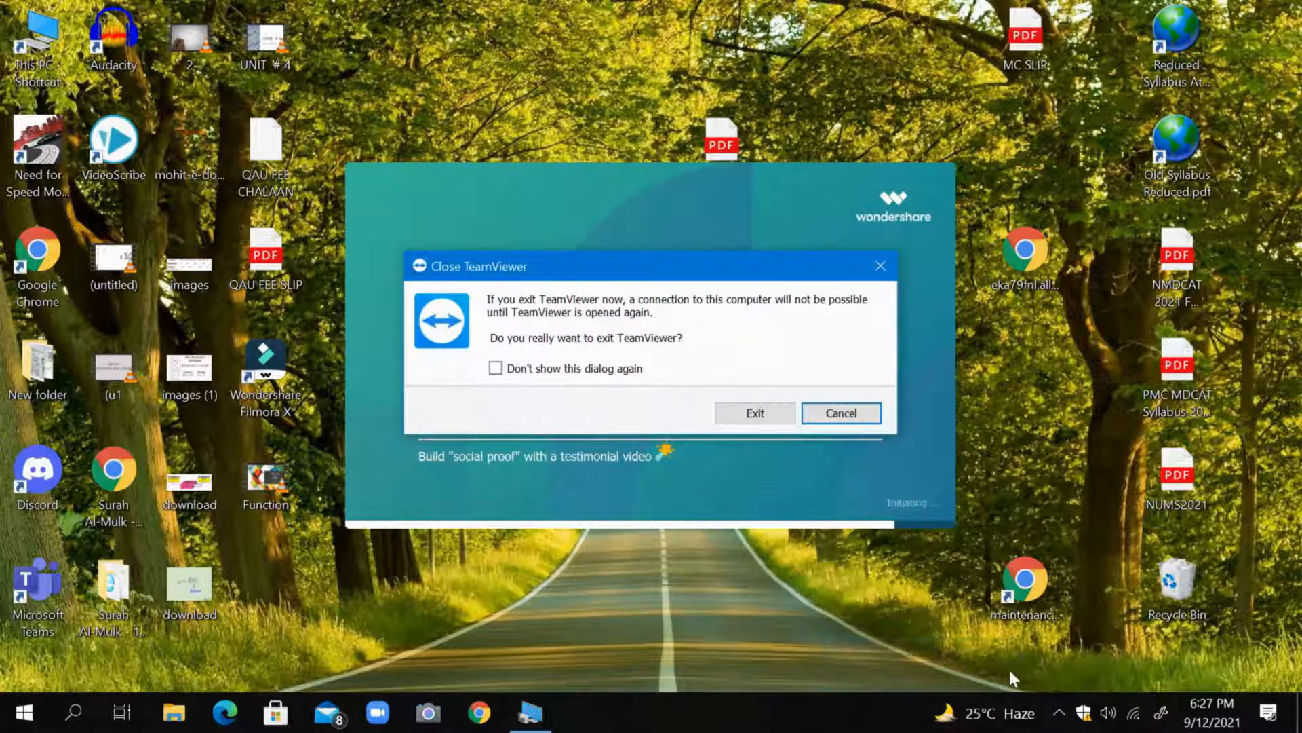
pyautogui.click(761, 422)
# Exit the Internet Download Manager background app
pyautogui.click(1060, 710)
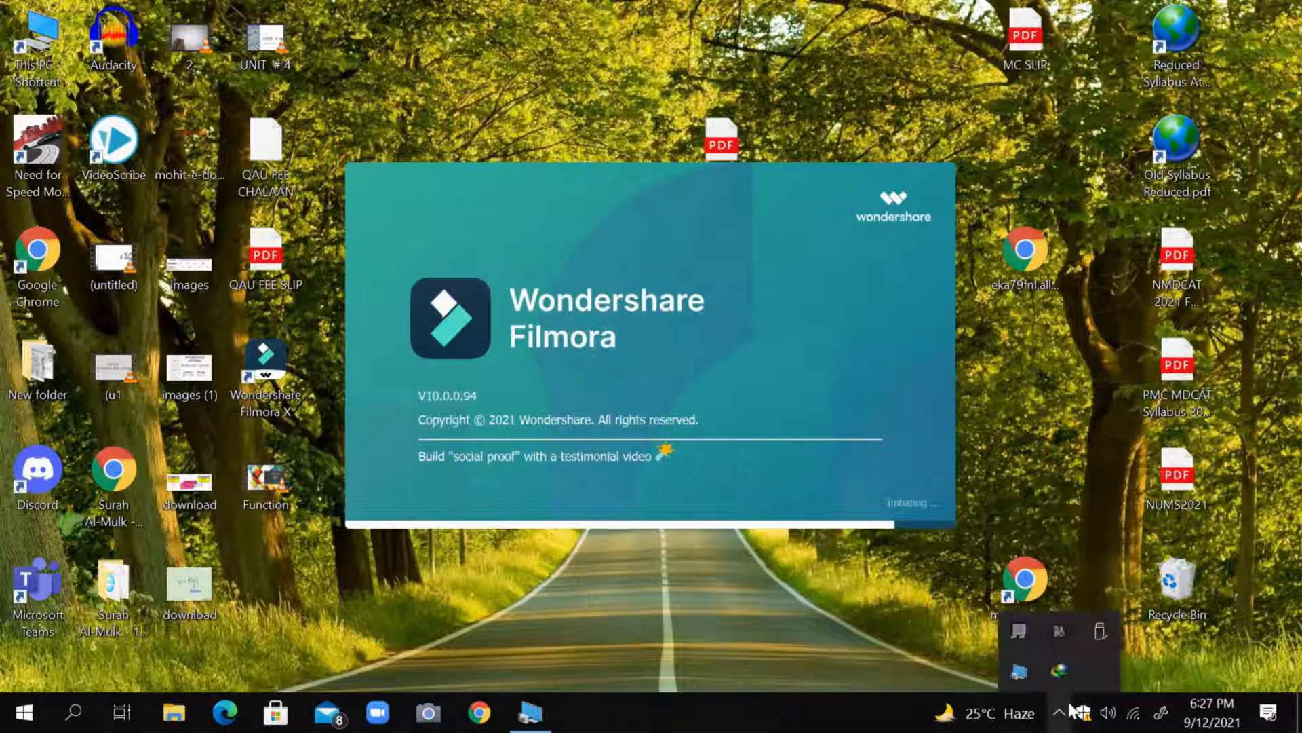
pyautogui.rightClick(1050, 668)
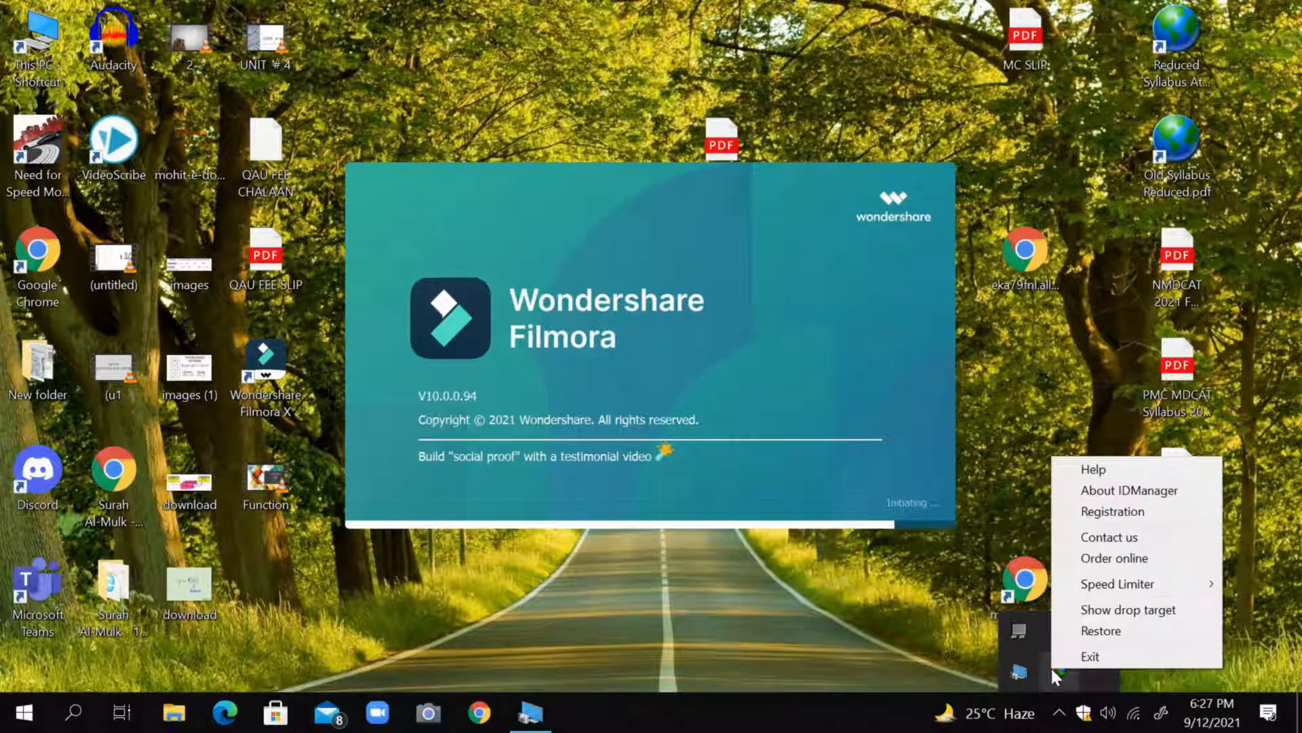
pyautogui.click(1079, 655)
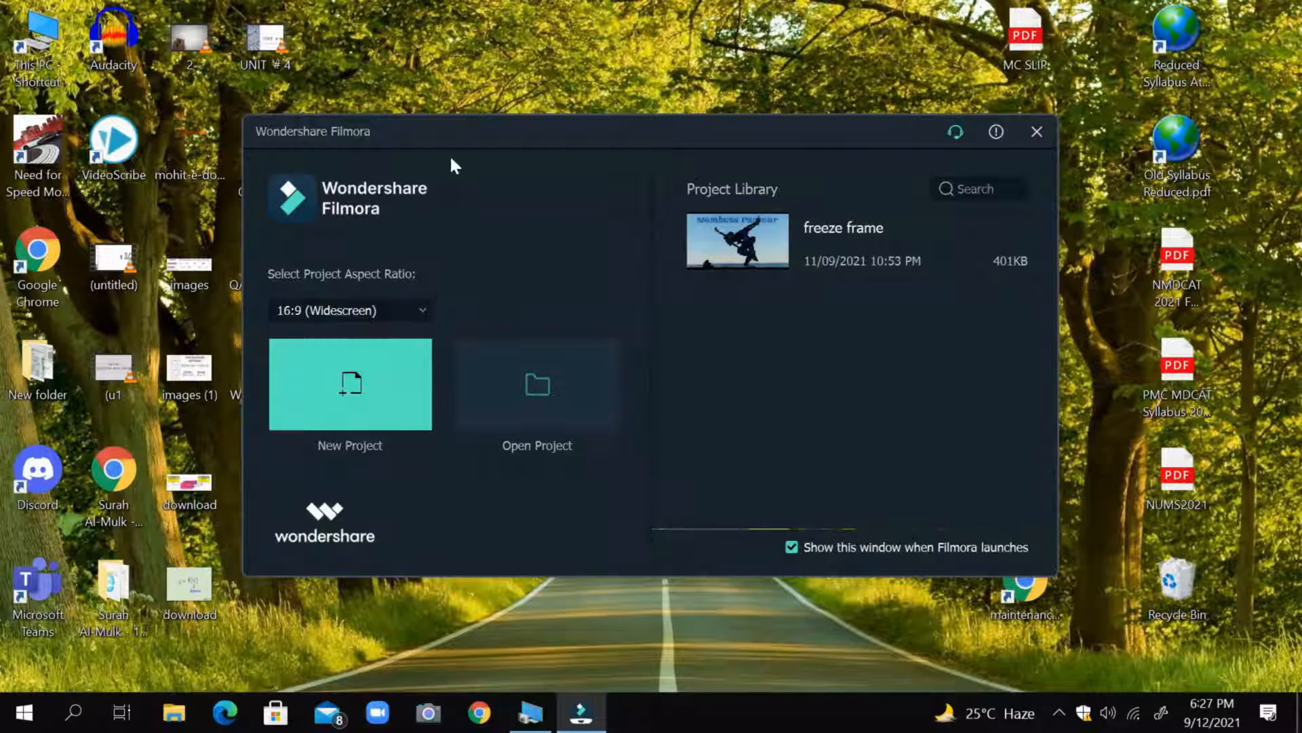
# Reposition the Filmora start window, view the saved project files available for opening, and dismiss the file browser
pyautogui.moveTo(450, 146); pyautogui.dragTo(381, 94)
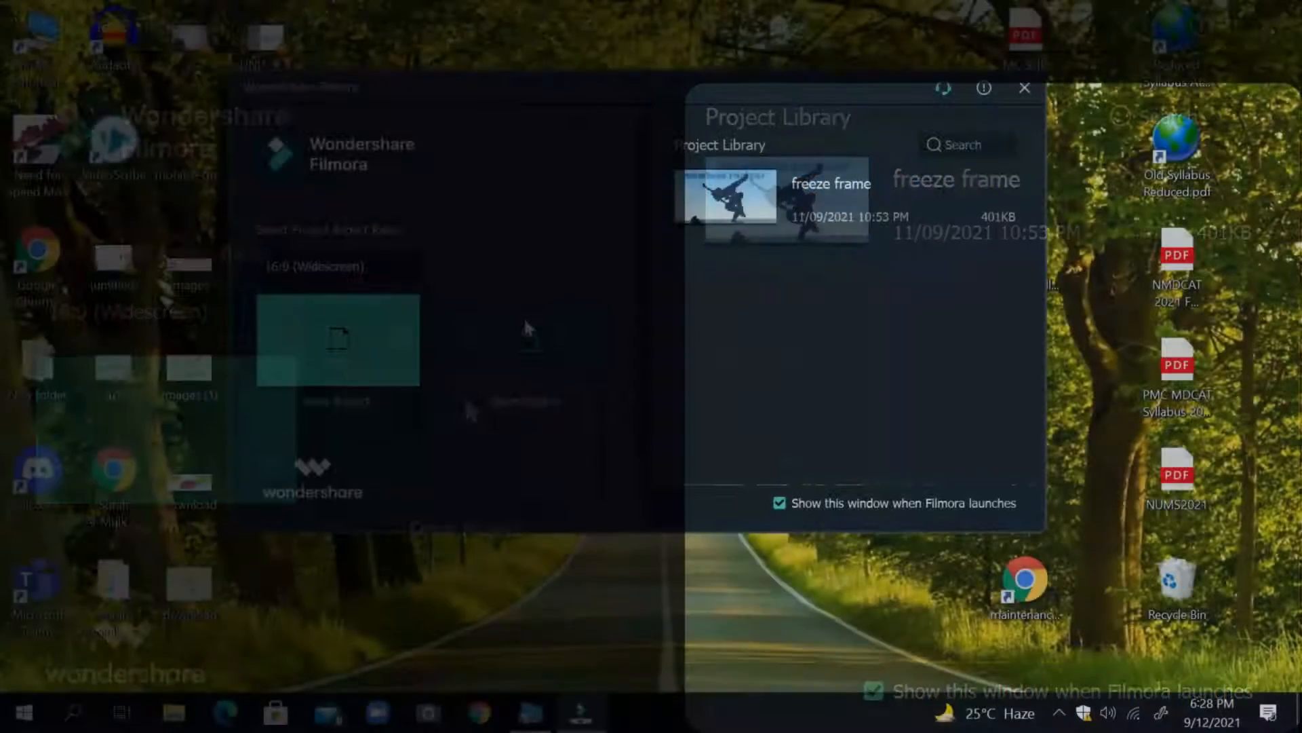
pyautogui.click(525, 325)
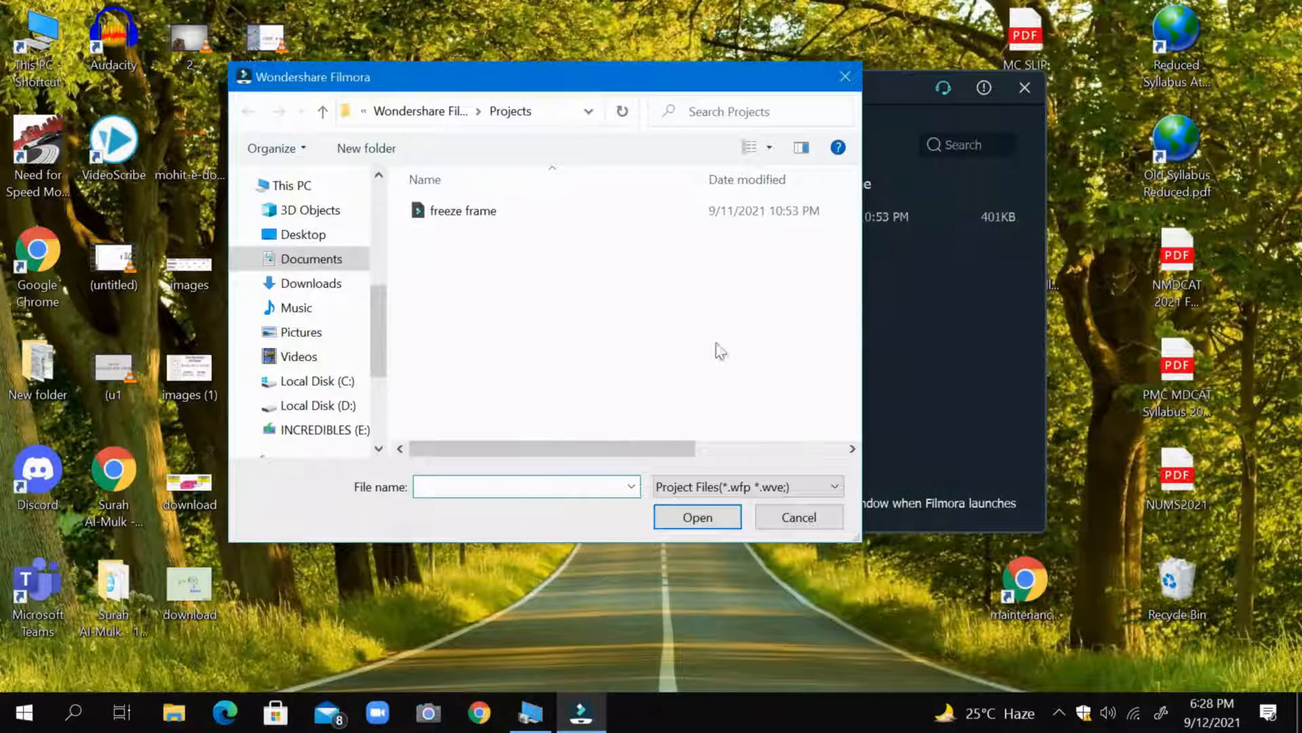
pyautogui.click(795, 522)
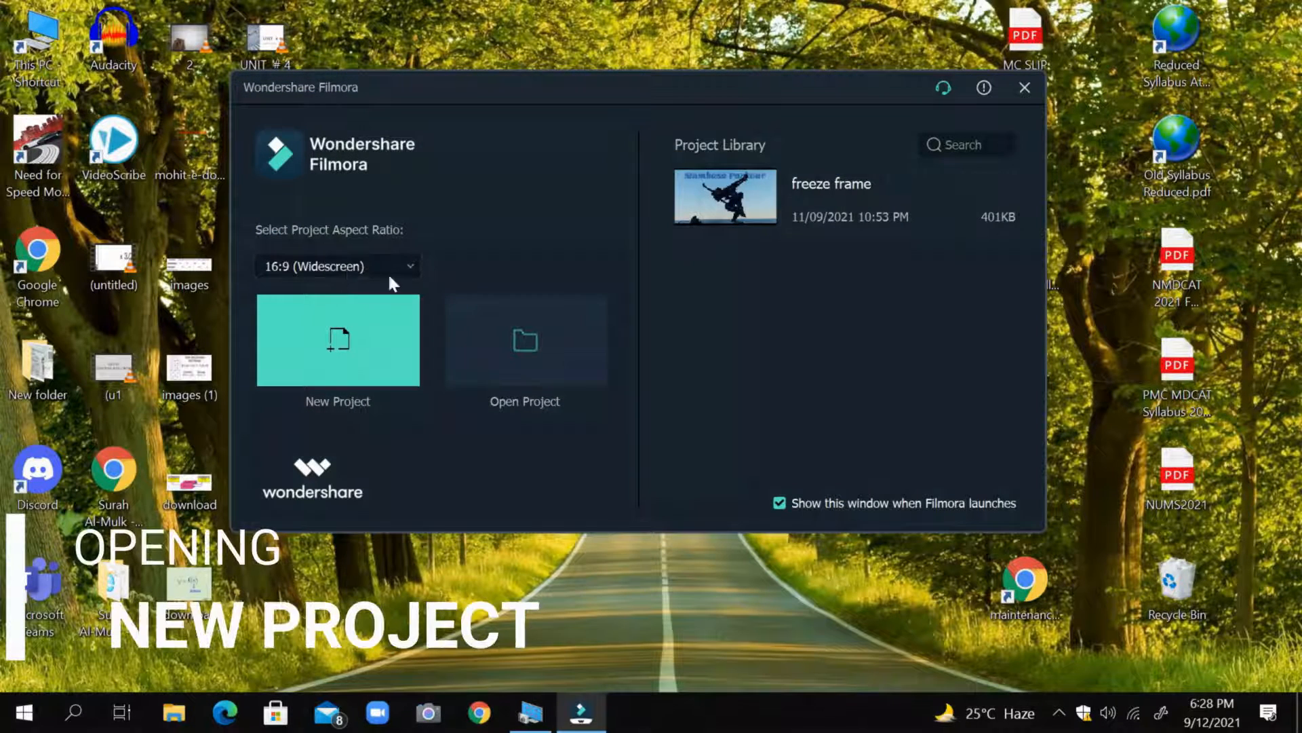
# Start a new project with the 16:9 (Widescreen) aspect ratio
pyautogui.click(353, 265)
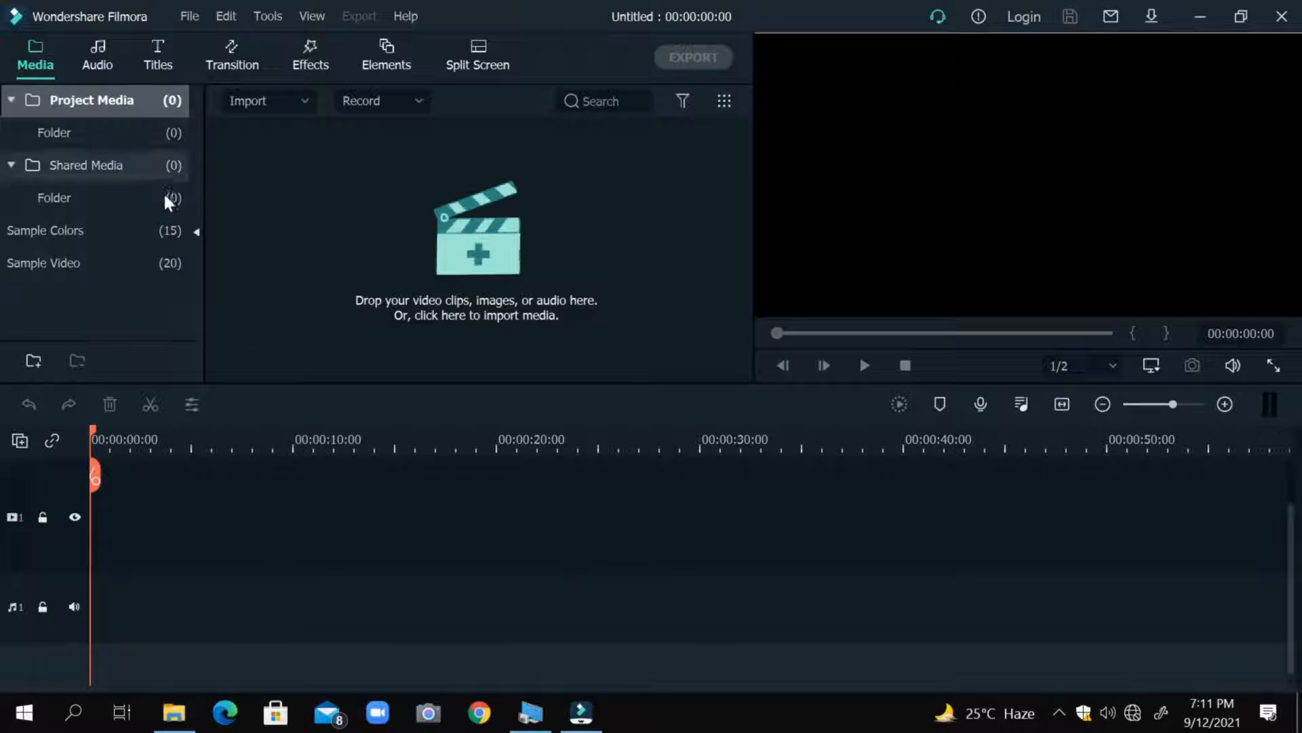
# Examine the project and shared media folders and the included Rock audio tracks
pyautogui.click(160, 134)
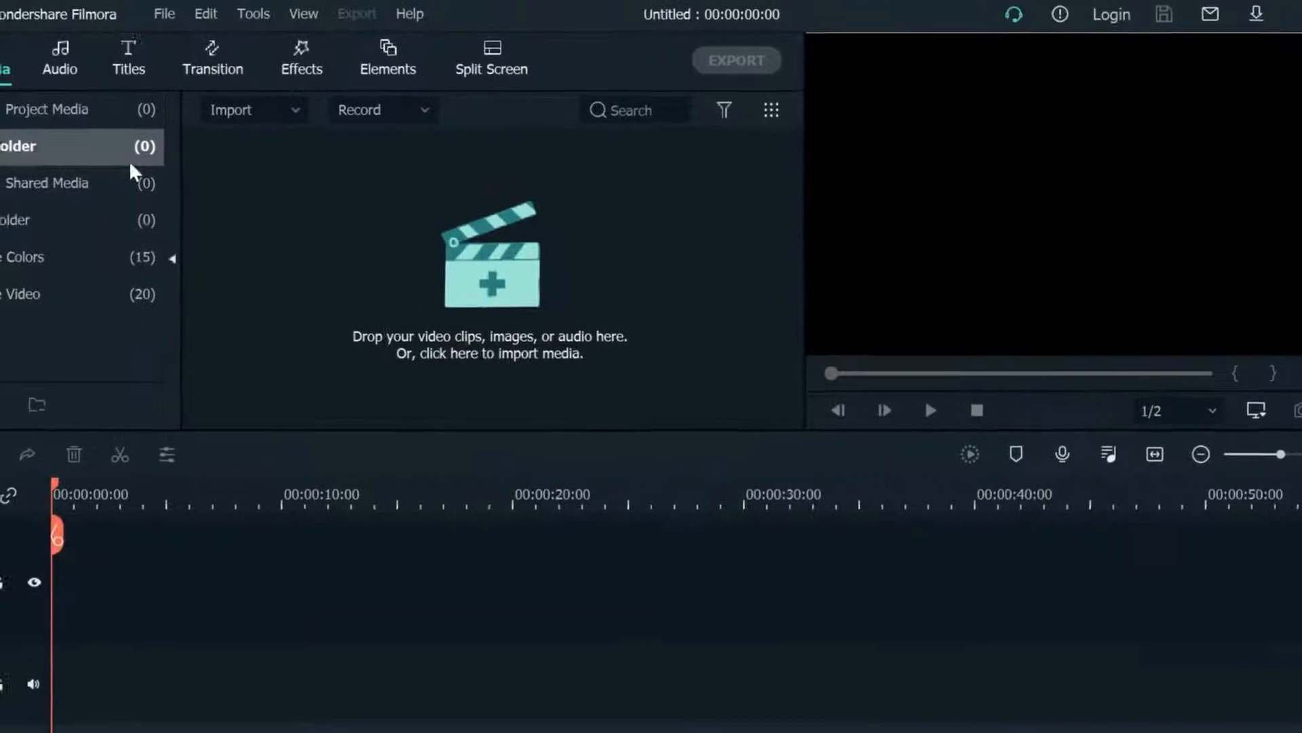
pyautogui.click(152, 202)
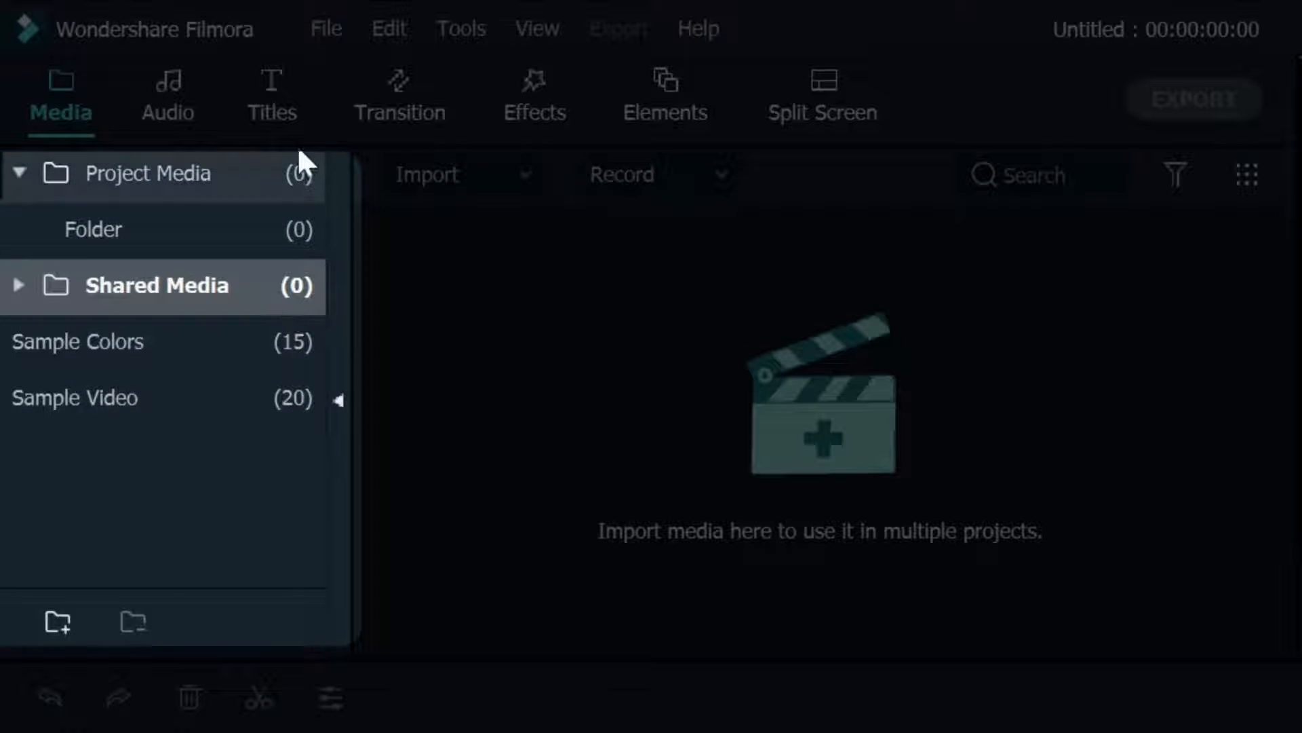
pyautogui.click(182, 100)
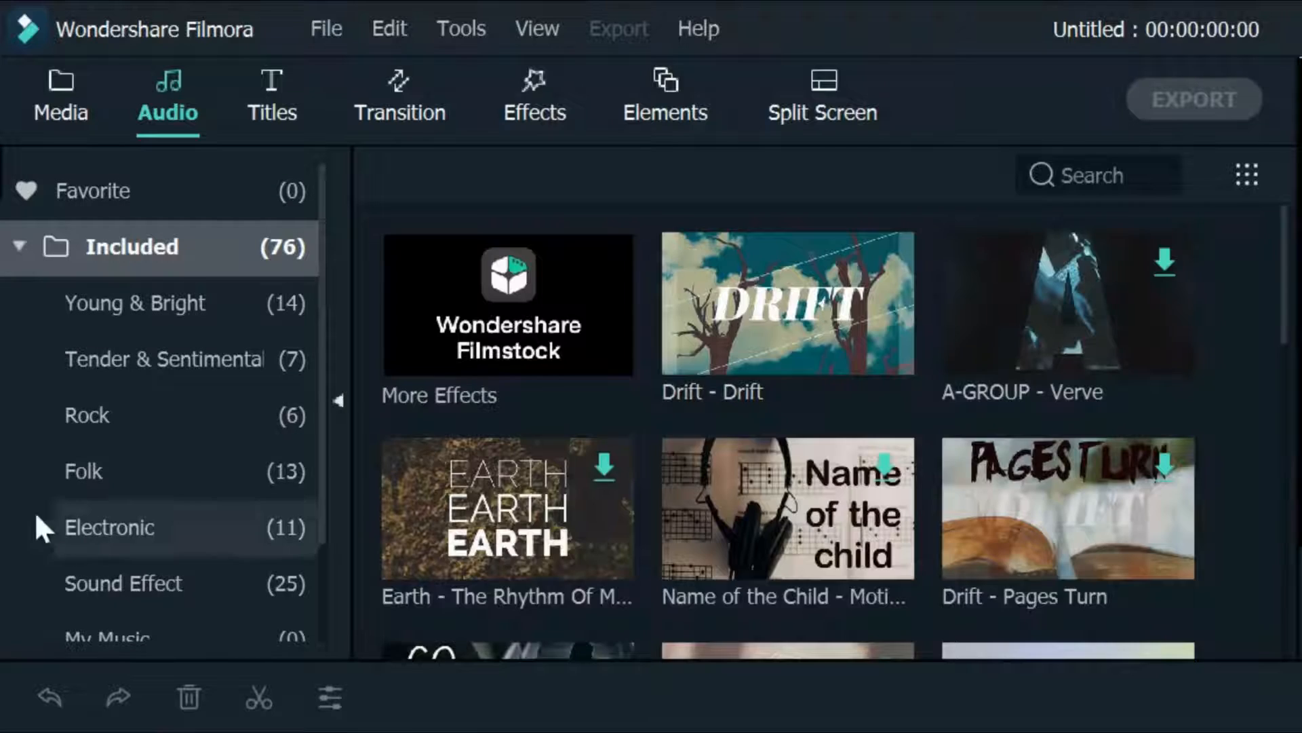
pyautogui.click(76, 424)
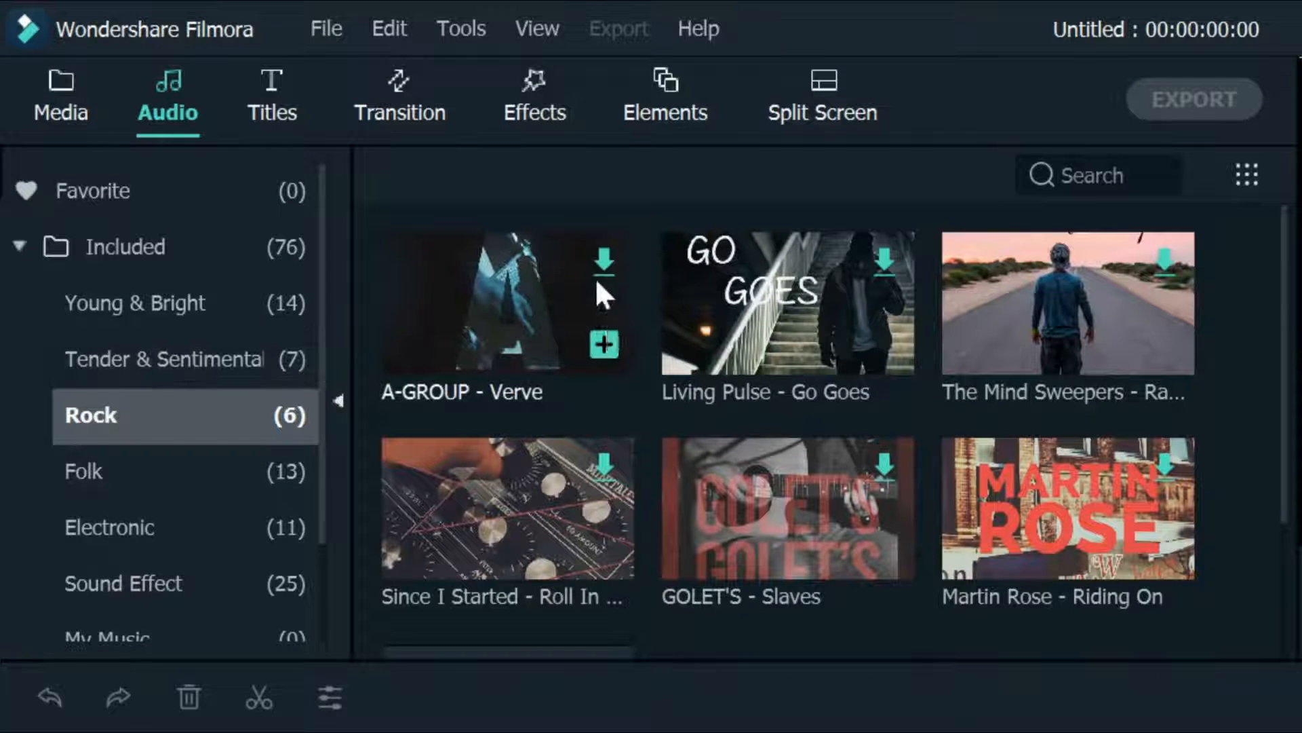
# Browse the Custom and Titles categories and the full set of included title templates
pyautogui.click(272, 80)
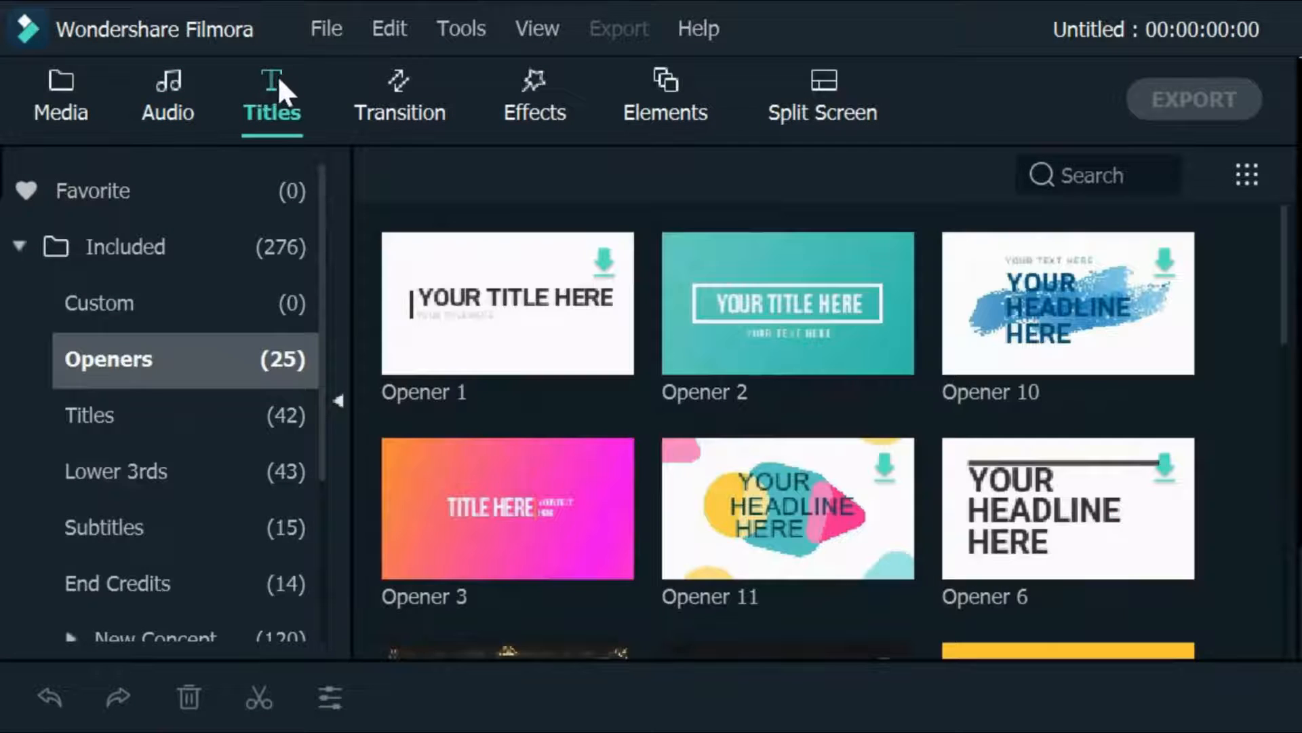
pyautogui.click(97, 299)
pyautogui.click(95, 417)
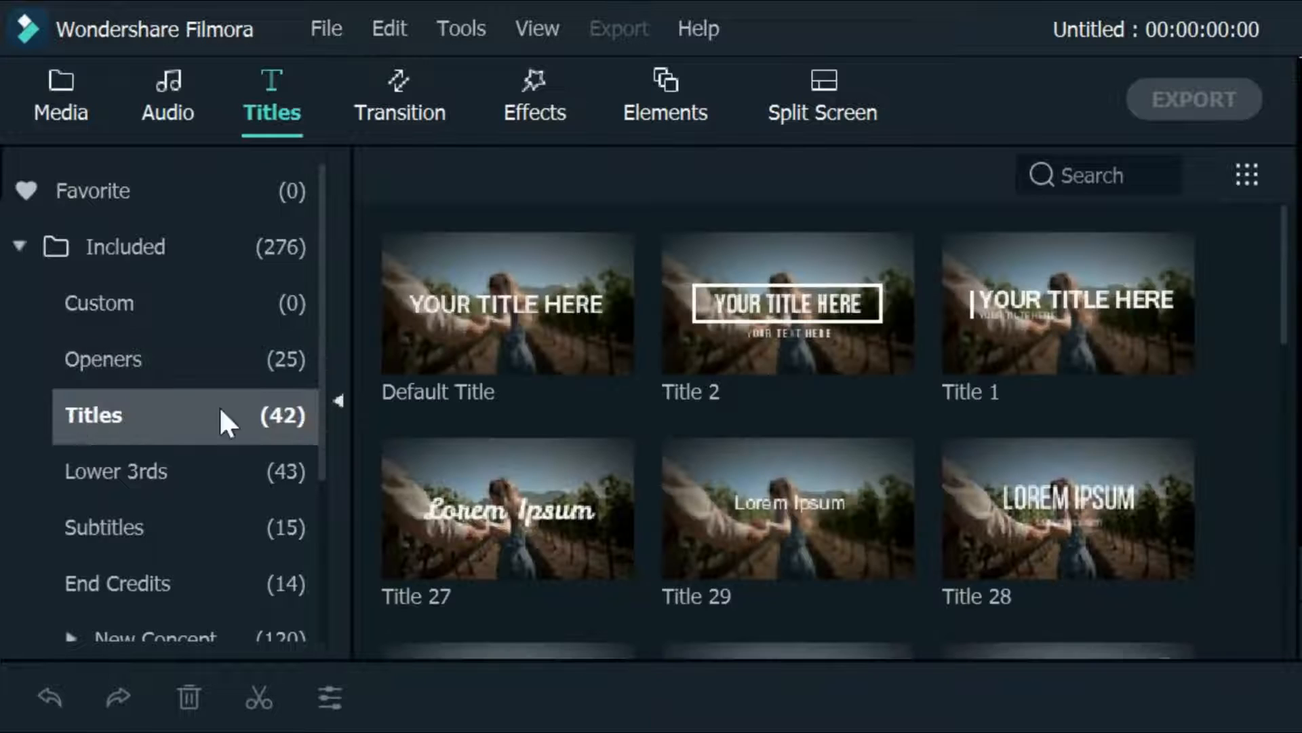
pyautogui.click(256, 244)
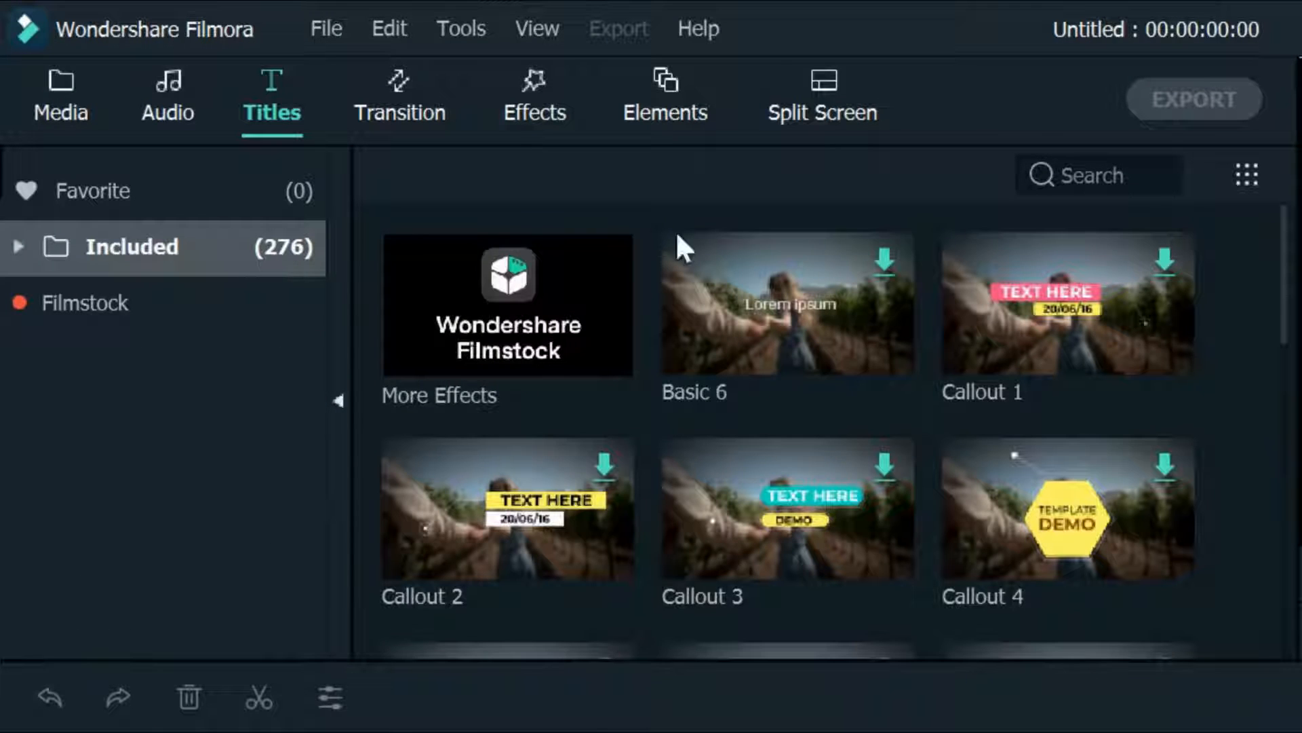
pyautogui.moveTo(1288, 257); pyautogui.dragTo(1294, 556)
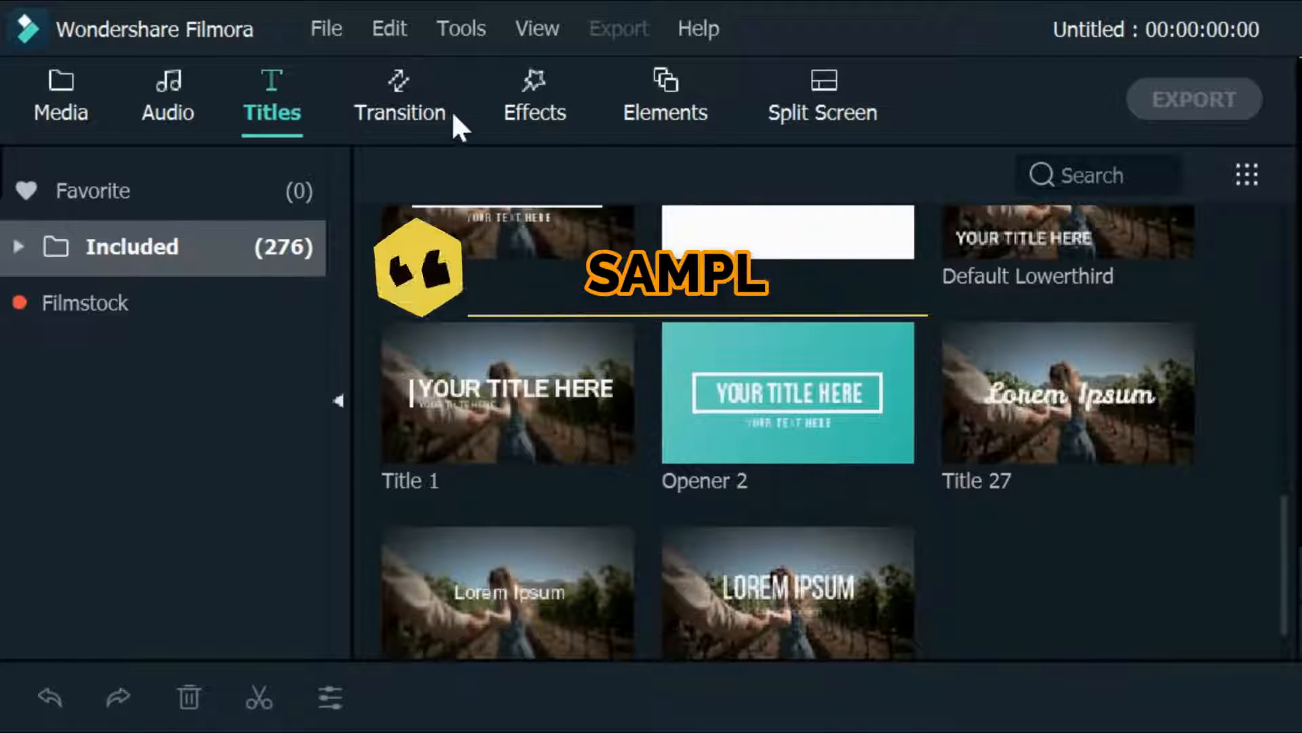
# Browse the included transitions and the included video effects
pyautogui.click(422, 73)
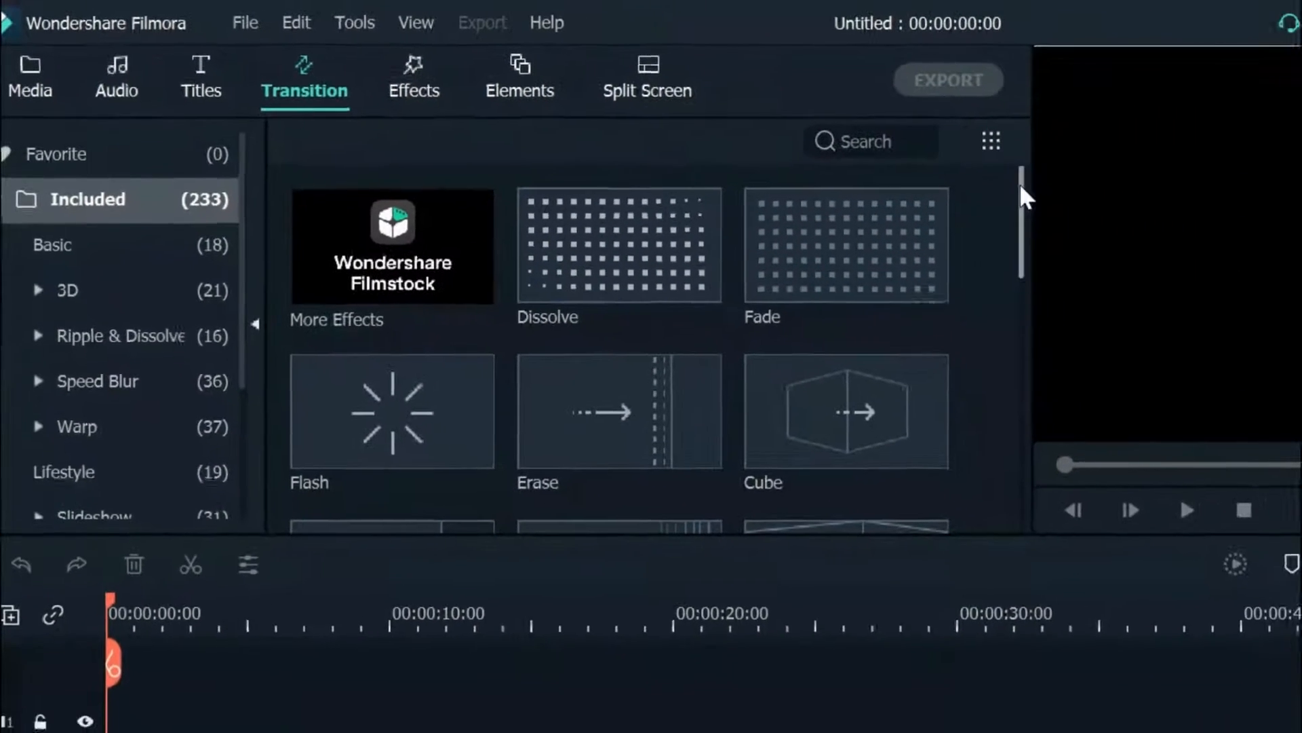
pyautogui.moveTo(1284, 243); pyautogui.dragTo(1284, 312)
pyautogui.moveTo(948, 235); pyautogui.dragTo(949, 424)
pyautogui.click(303, 54)
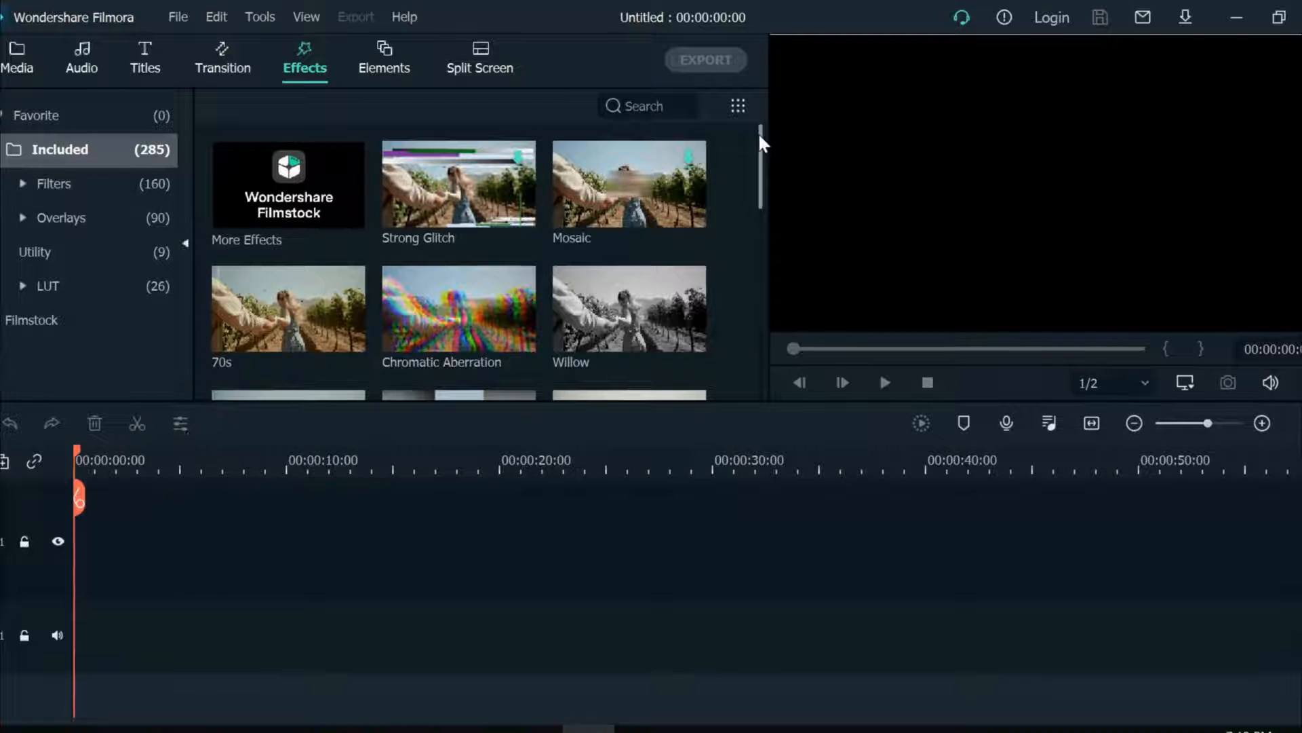
pyautogui.moveTo(758, 131); pyautogui.dragTo(743, 341)
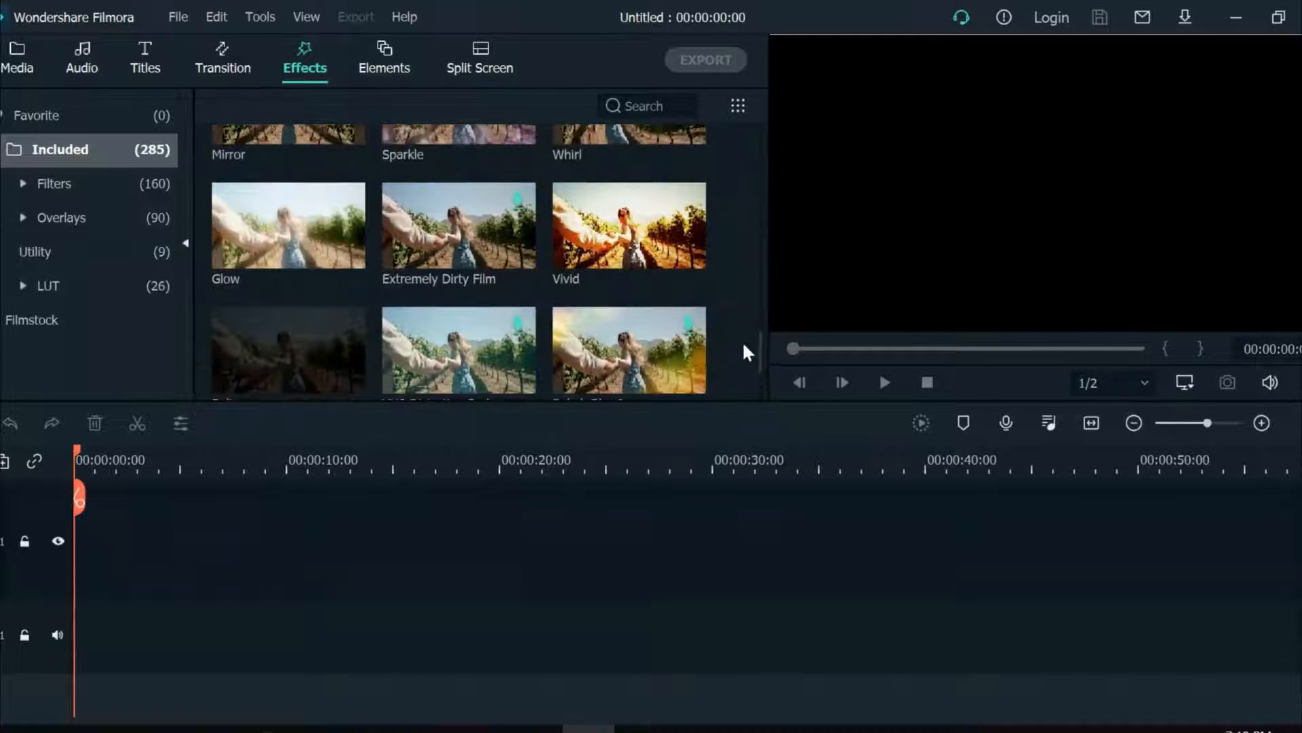
# Browse the included elements and the split-screen layouts
pyautogui.click(392, 76)
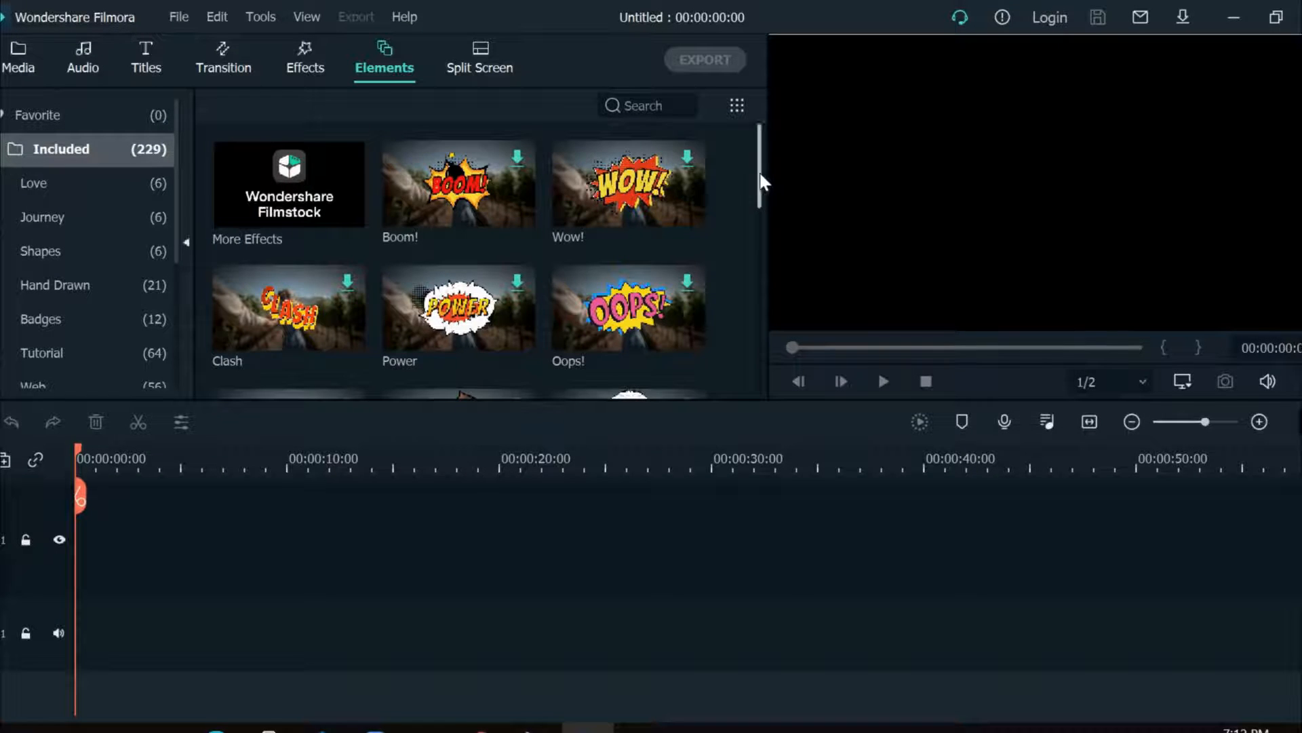
pyautogui.moveTo(760, 176); pyautogui.dragTo(788, 355)
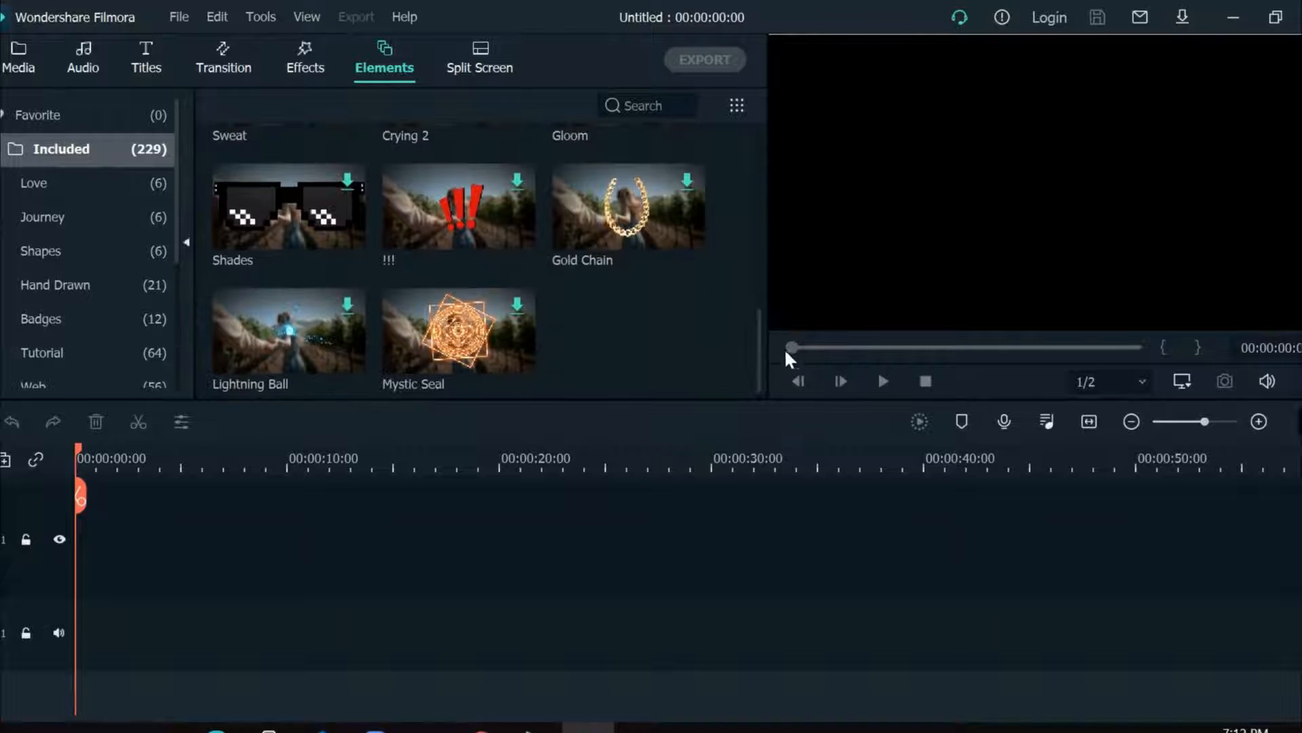
pyautogui.click(489, 67)
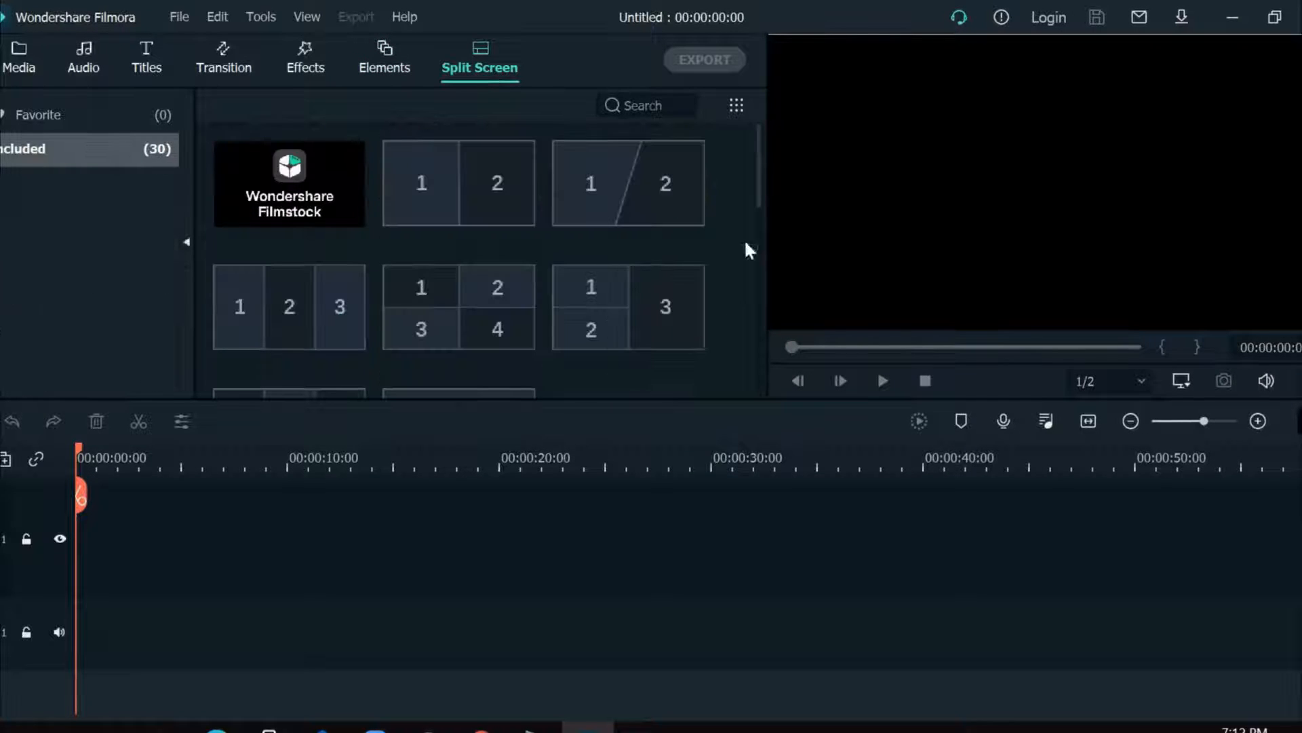
pyautogui.moveTo(762, 179); pyautogui.dragTo(766, 405)
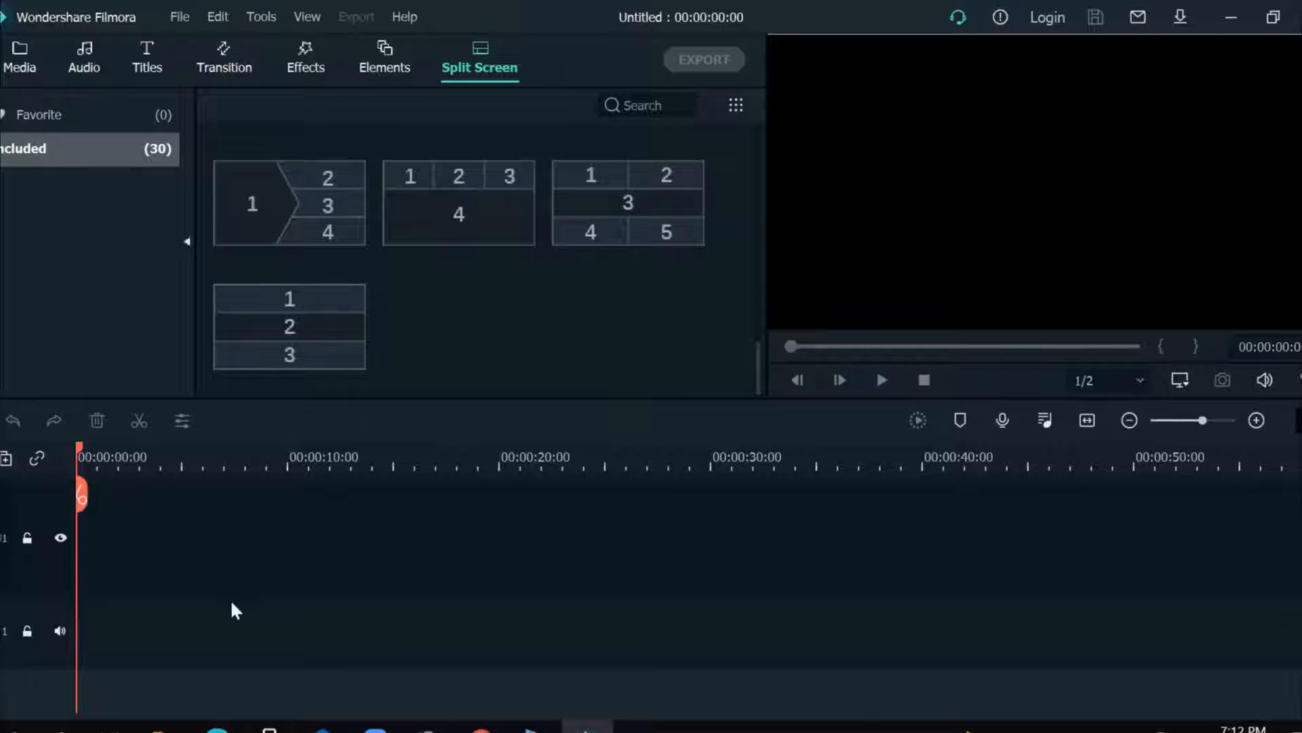
# Import the video 1F from the Videos folder into the project's Shared Media
pyautogui.click(22, 51)
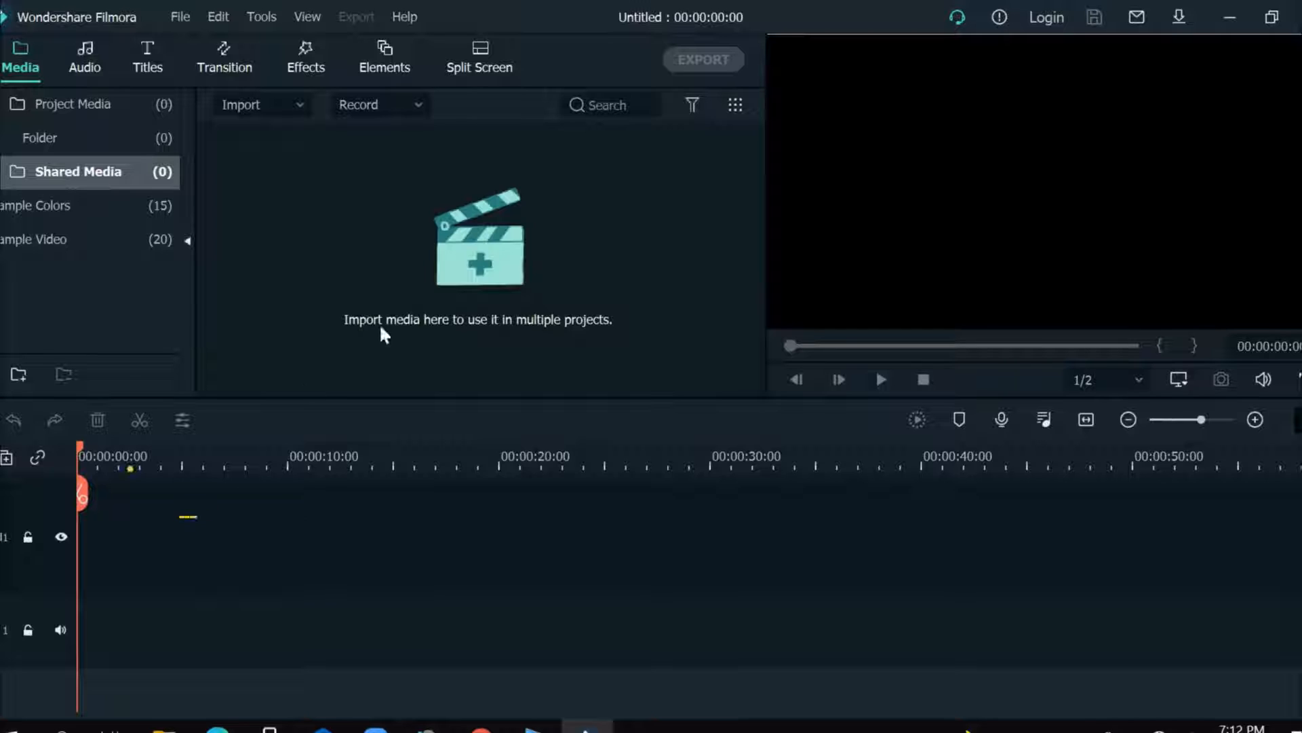
pyautogui.click(430, 233)
pyautogui.rightClick(429, 232)
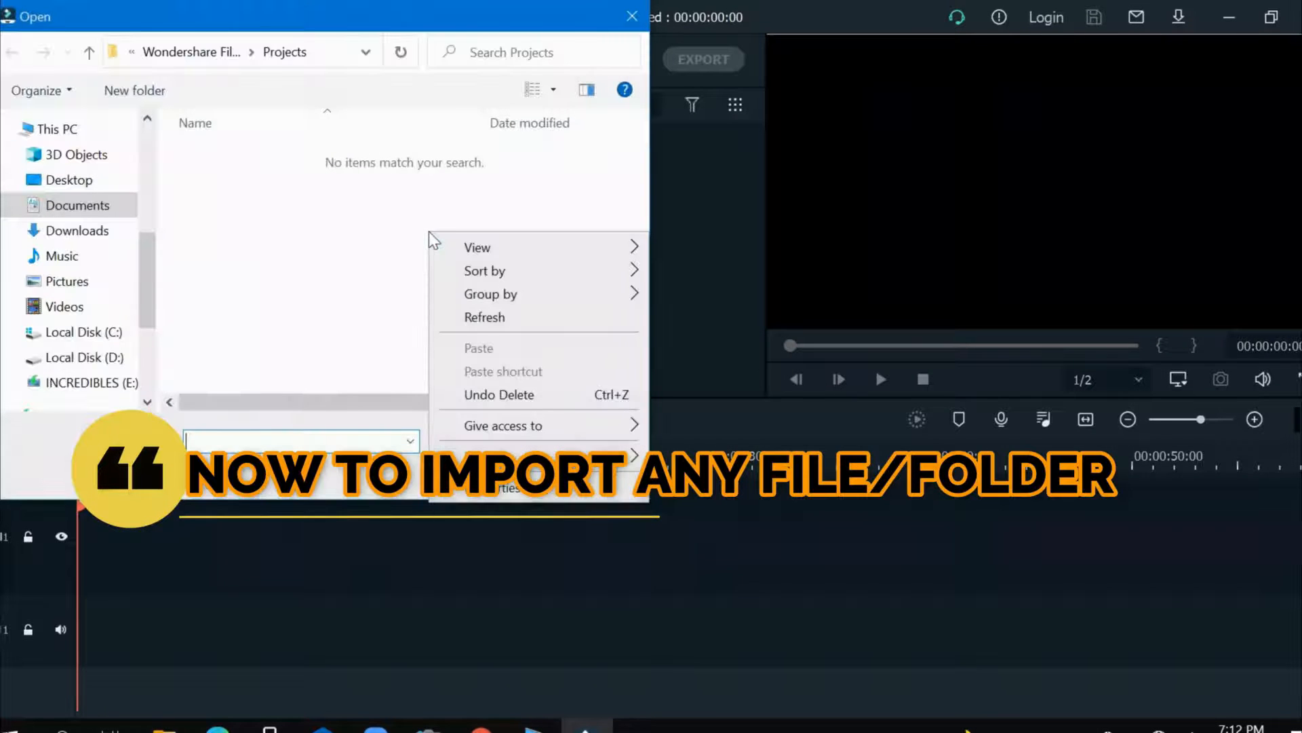
pyautogui.click(251, 326)
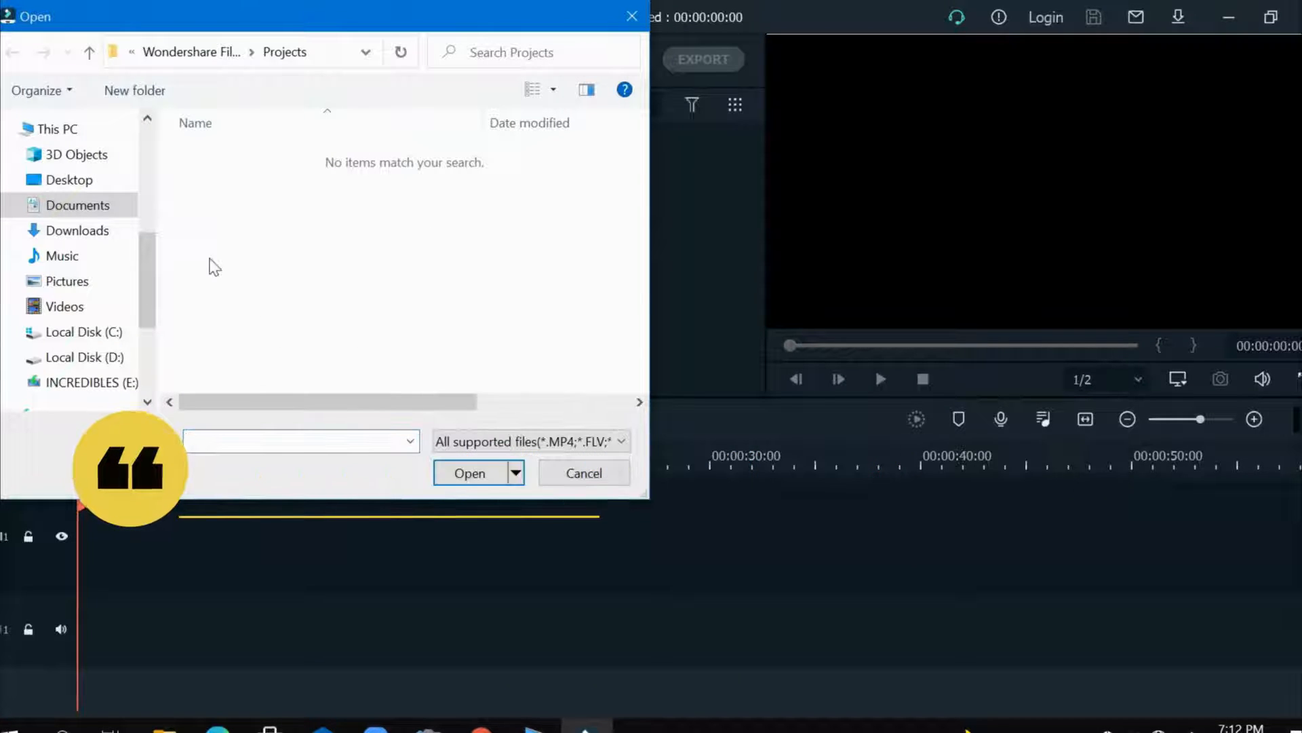
pyautogui.click(53, 306)
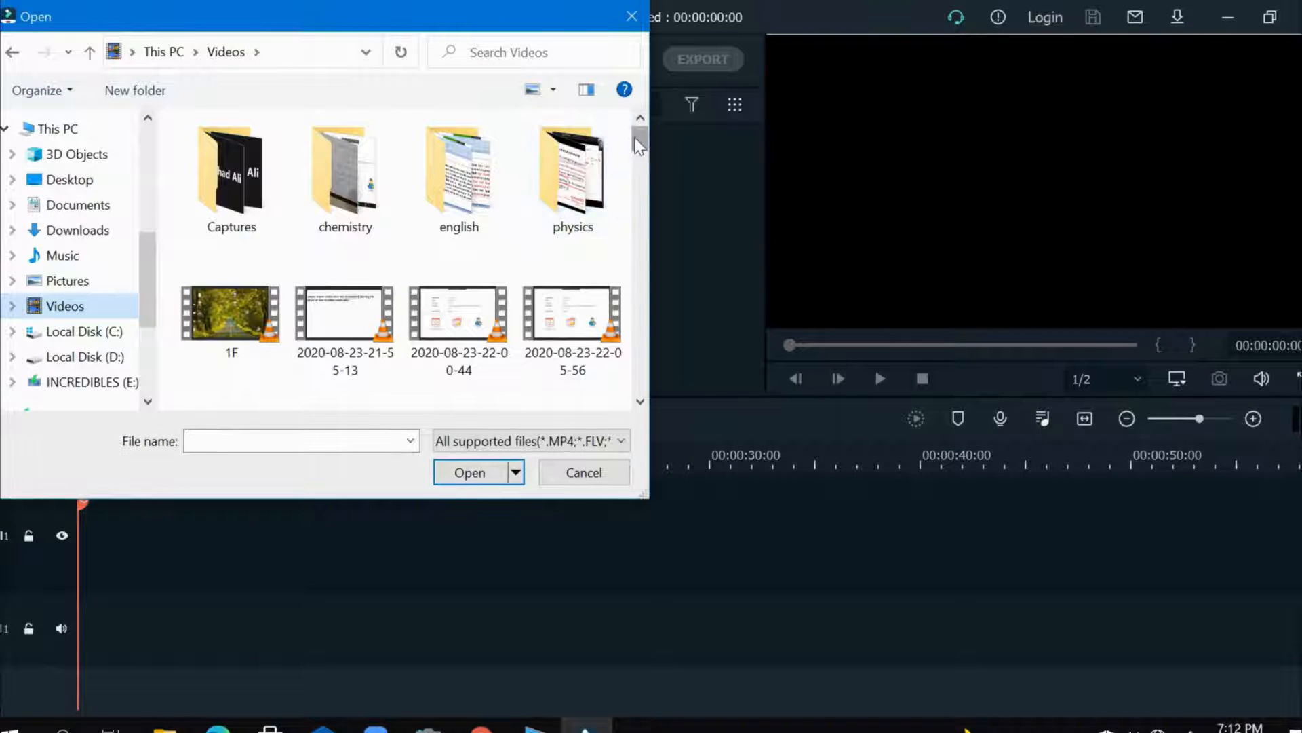
pyautogui.doubleClick(237, 300)
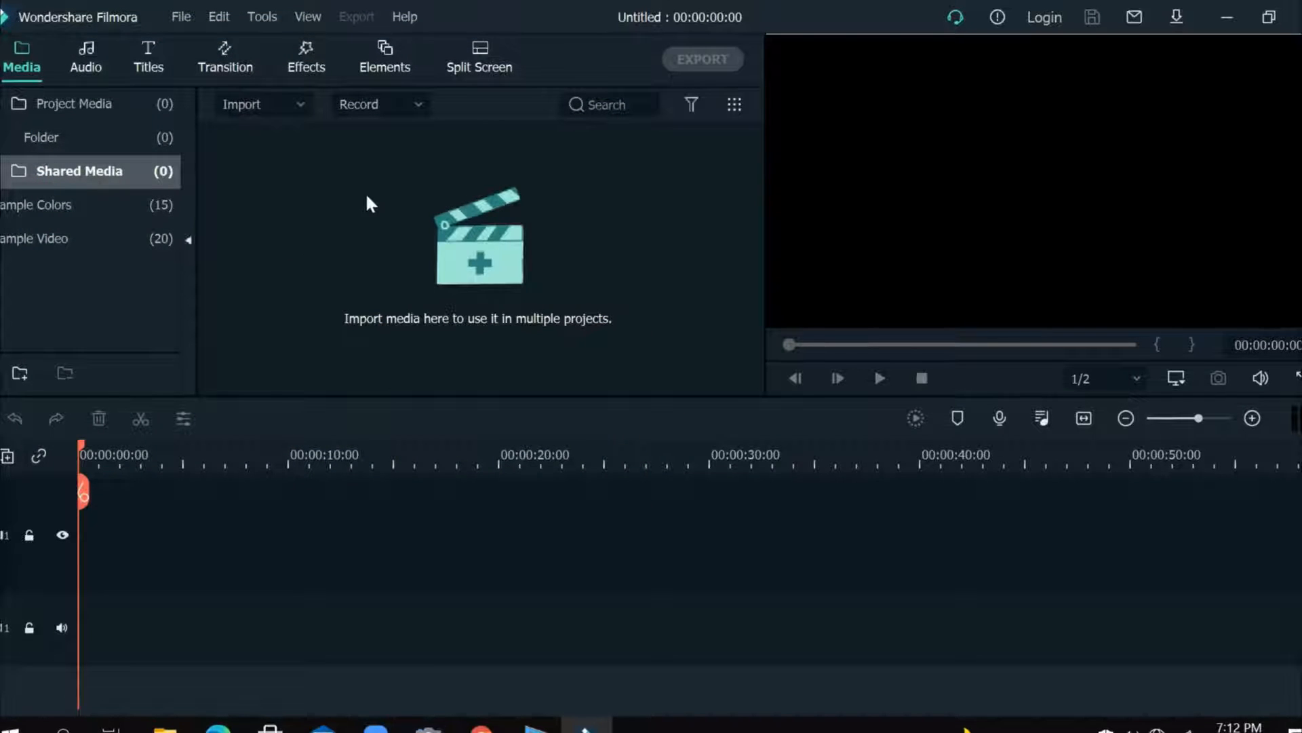
# View the options for importing media files and check the details of the imported 1F clip
pyautogui.click(184, 19)
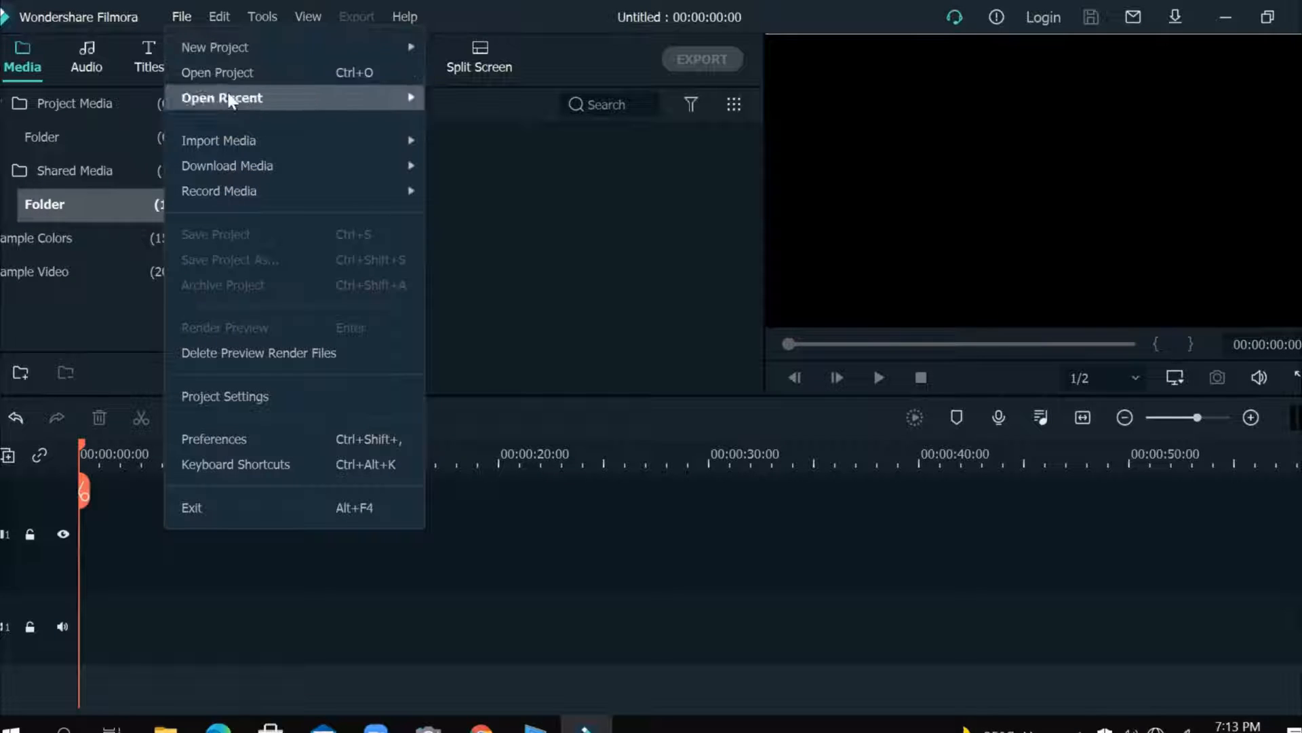
pyautogui.moveTo(237, 139)
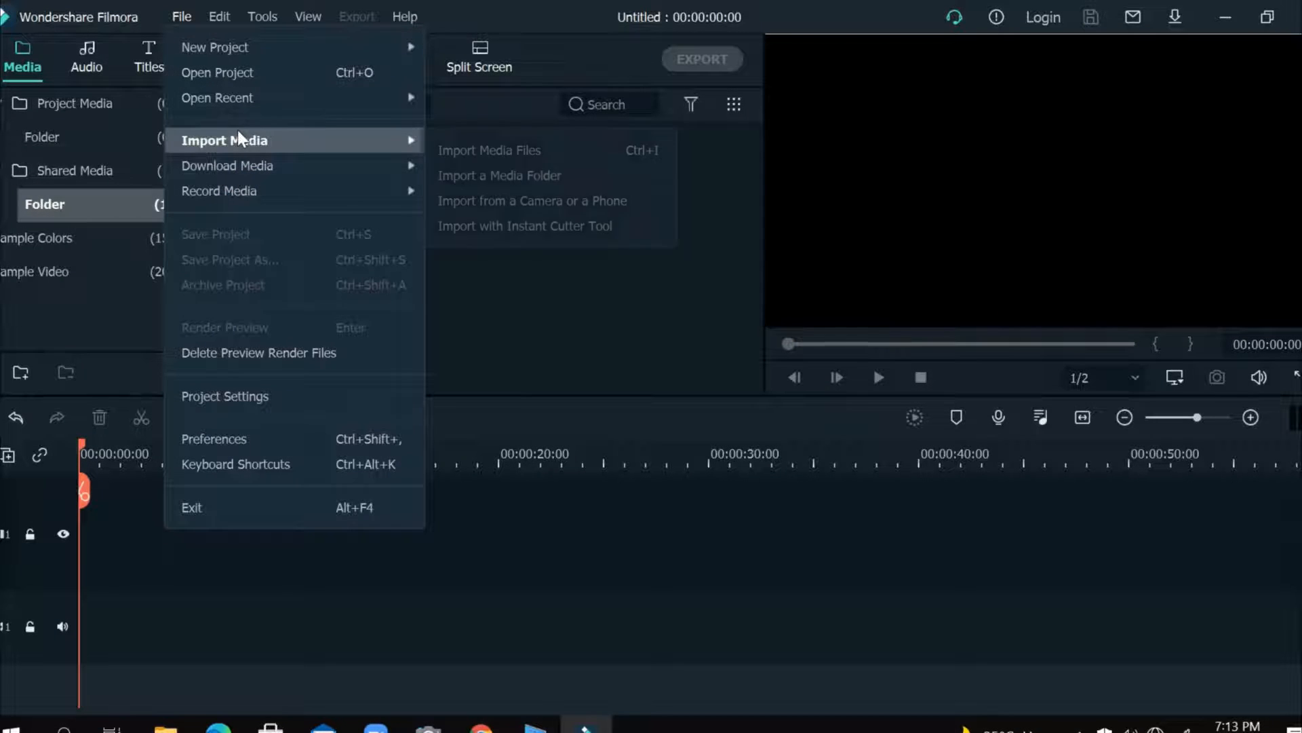
pyautogui.click(457, 149)
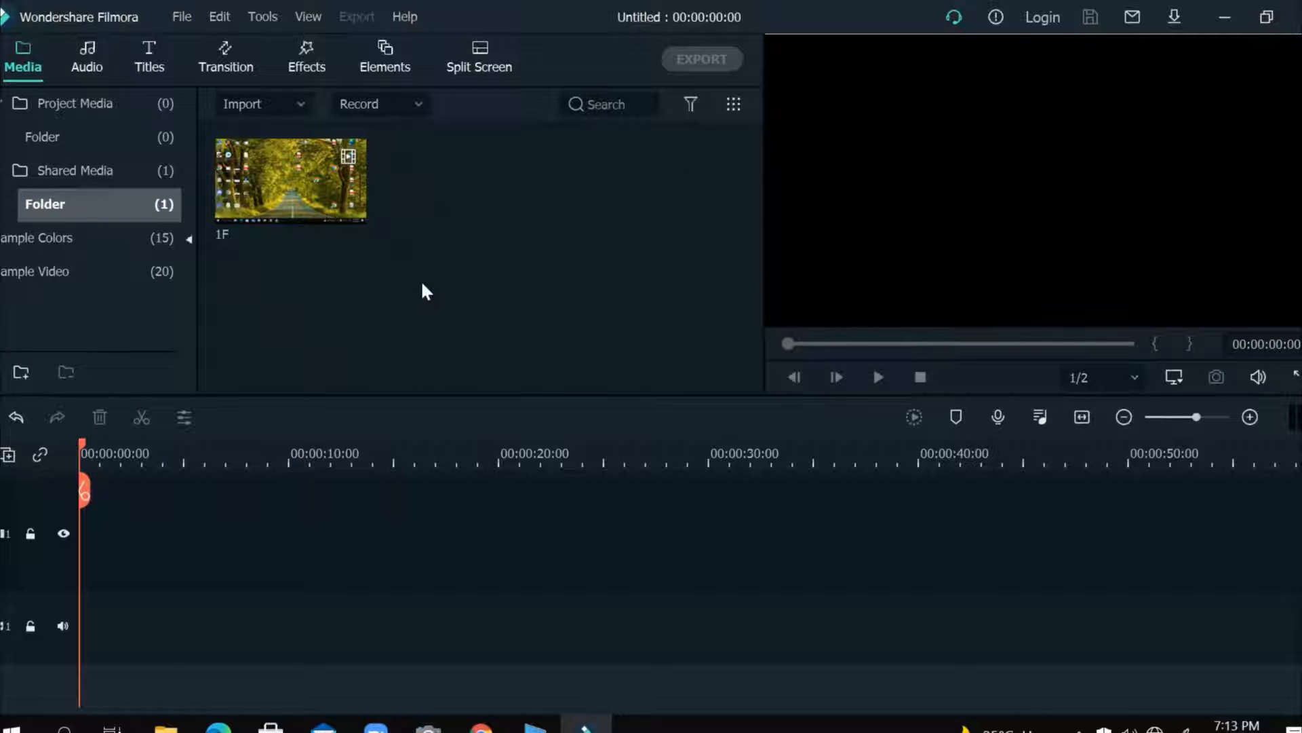
pyautogui.moveTo(287, 146)
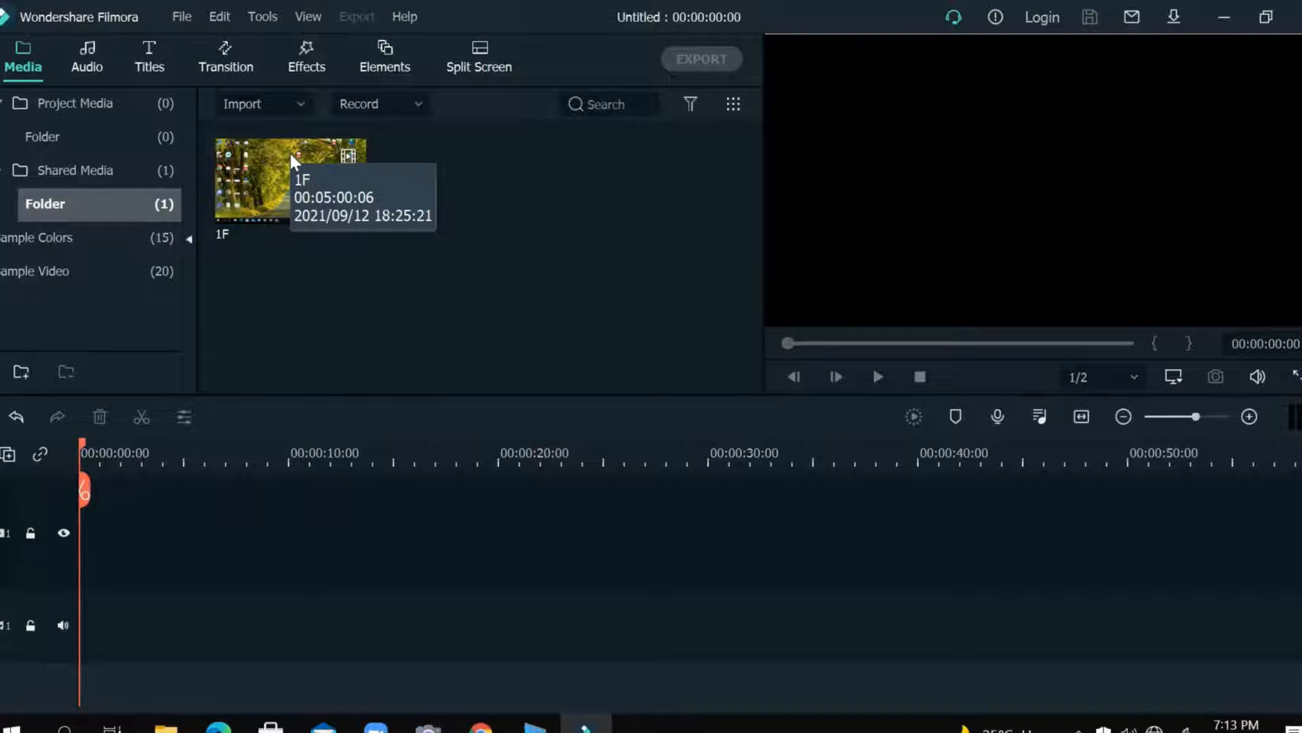
# Place the 1F clip at the start of the first video track, keeping the project settings of 1920 x 1080 25fps
pyautogui.moveTo(289, 150); pyautogui.dragTo(84, 519)
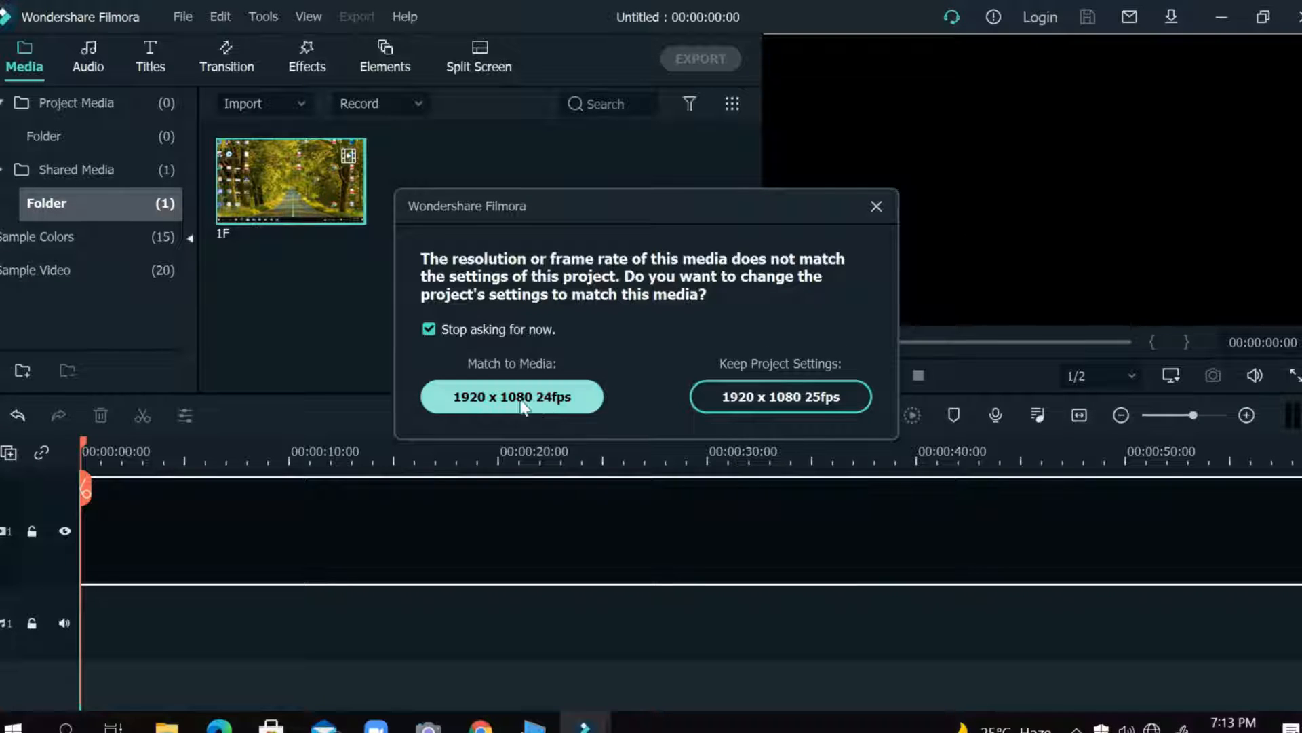
pyautogui.click(818, 401)
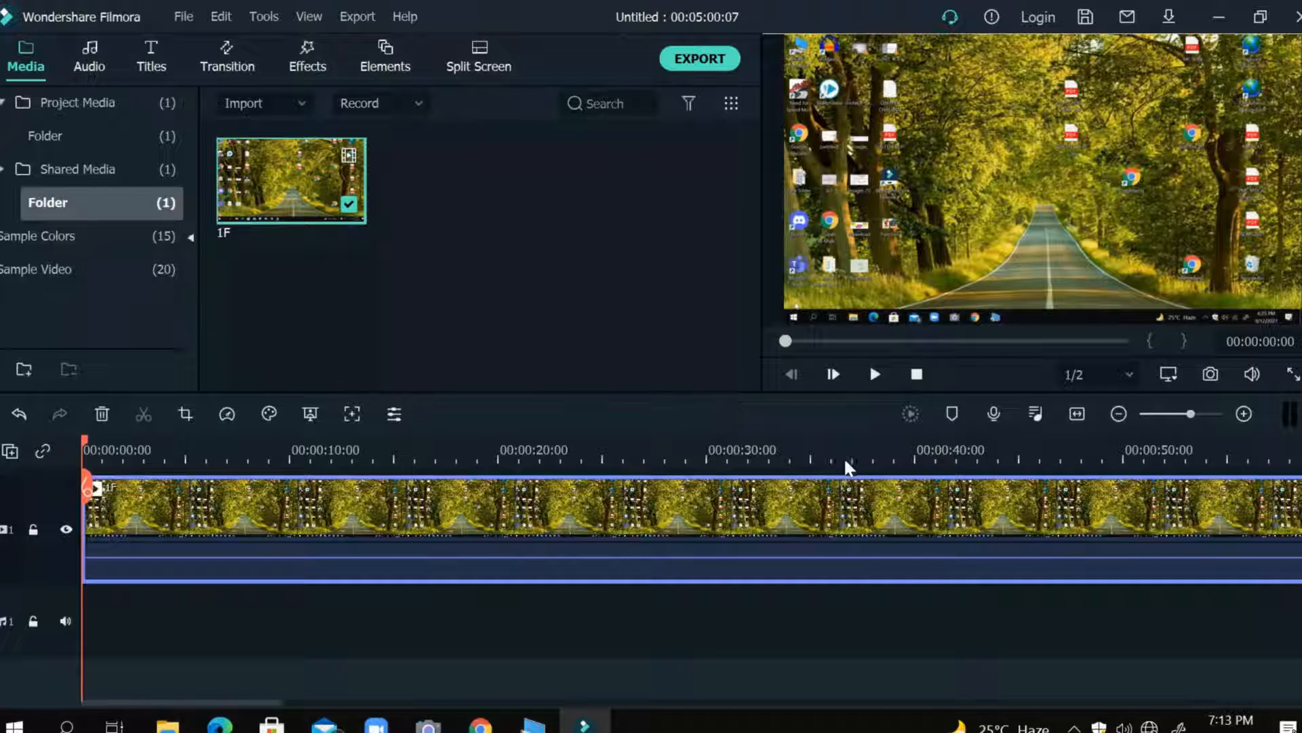
# Find the cut point in the 1F clip and split it at 00:01:49:14
pyautogui.moveTo(826, 458); pyautogui.dragTo(685, 461)
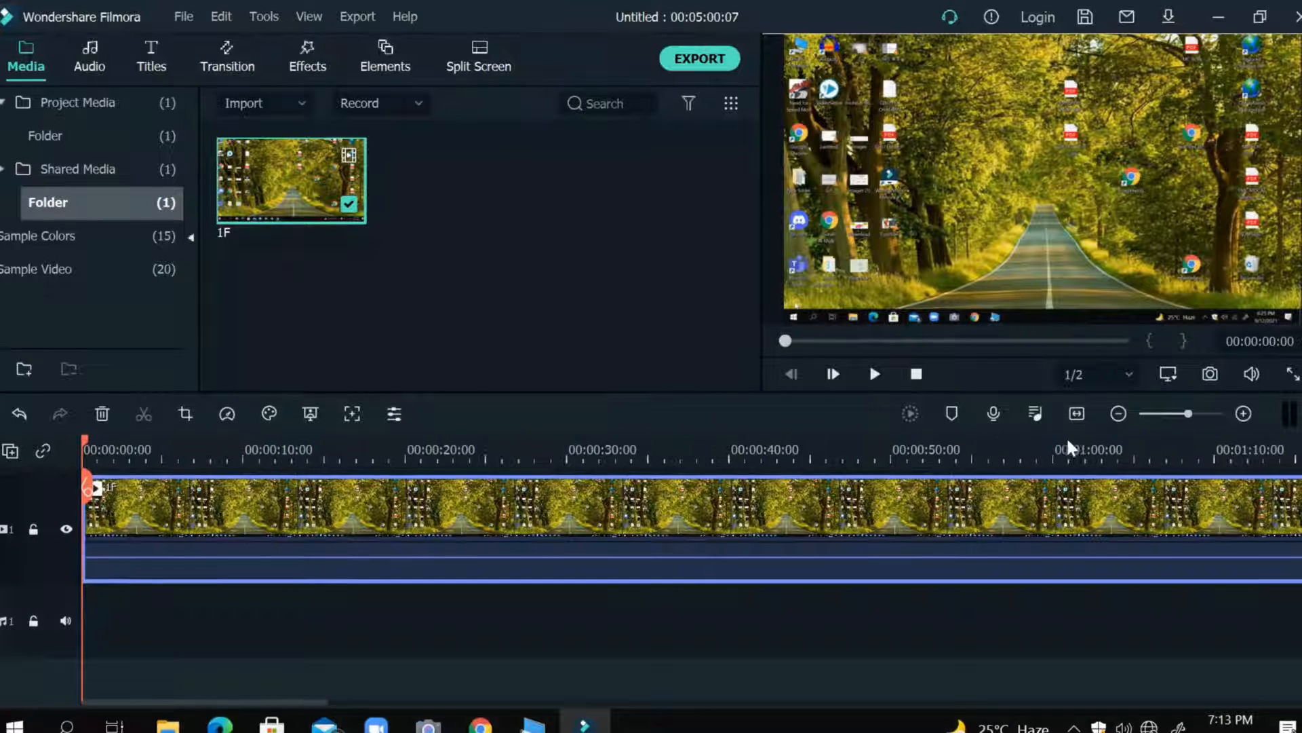
pyautogui.click(1110, 416)
pyautogui.click(1117, 413)
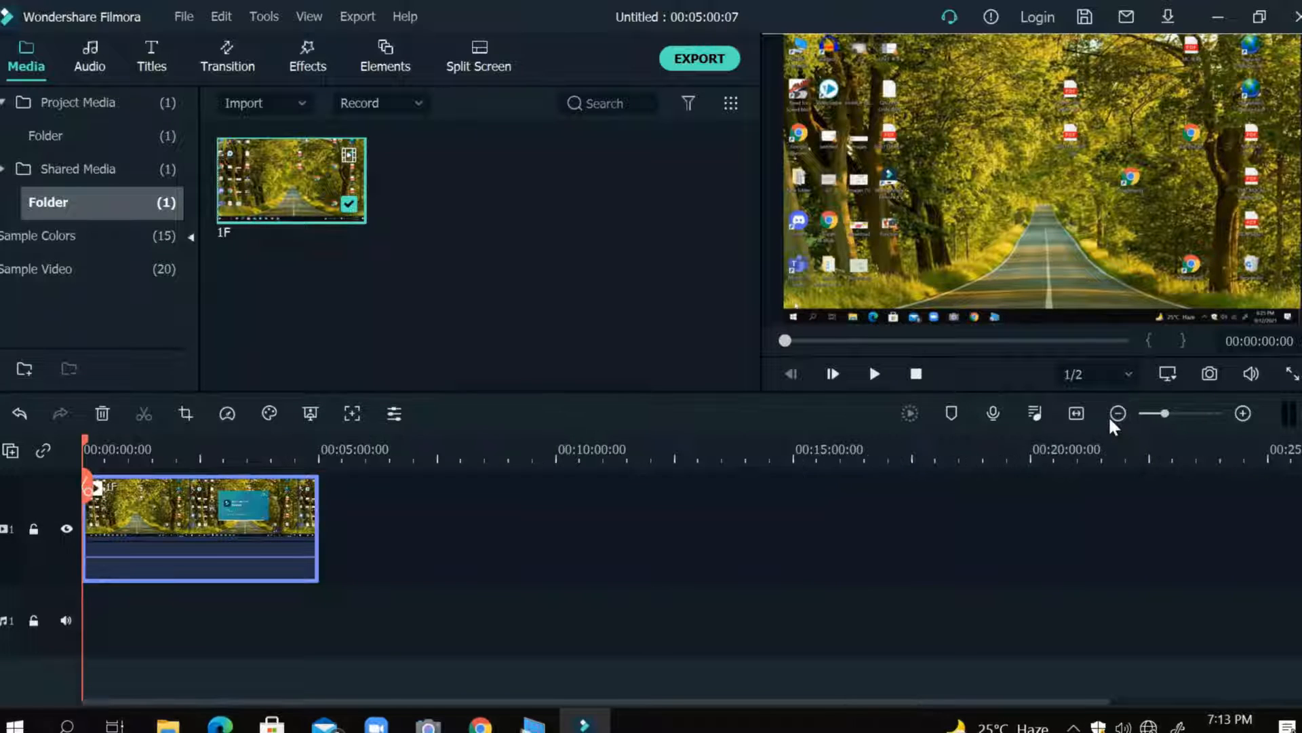
pyautogui.click(1243, 413)
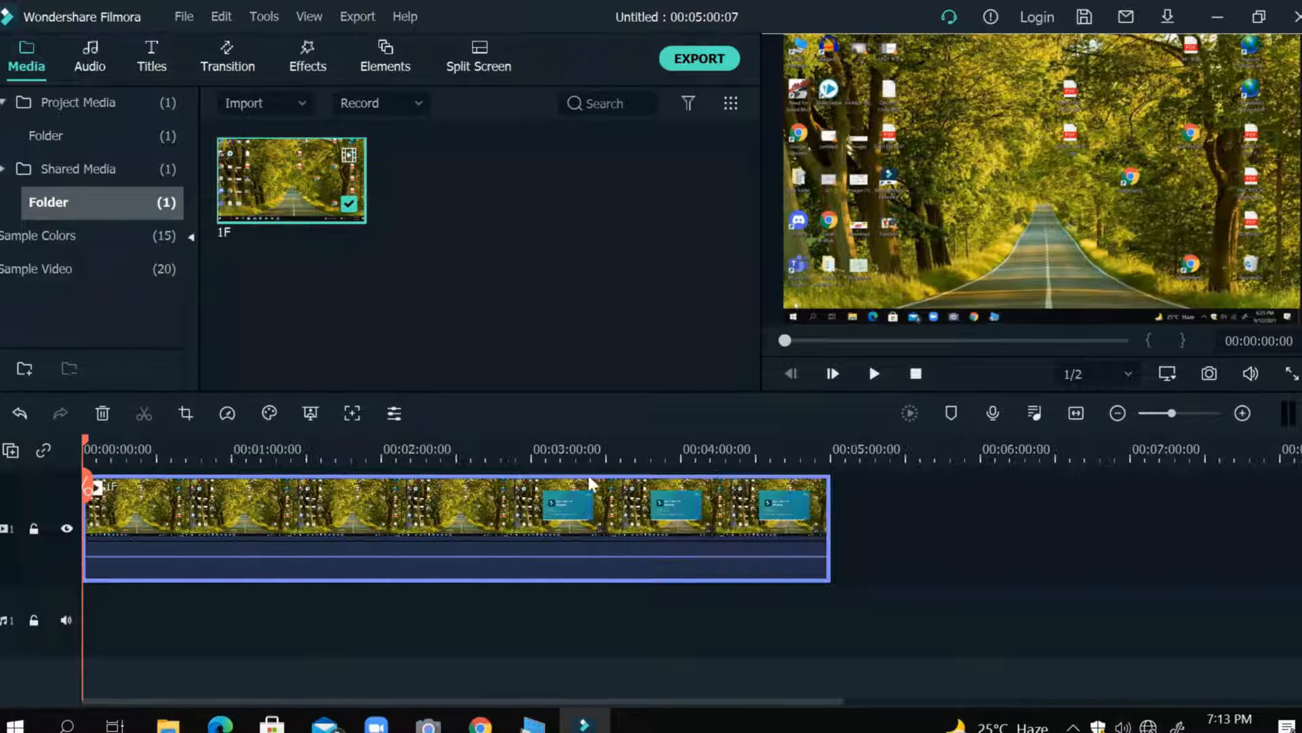
pyautogui.click(503, 440)
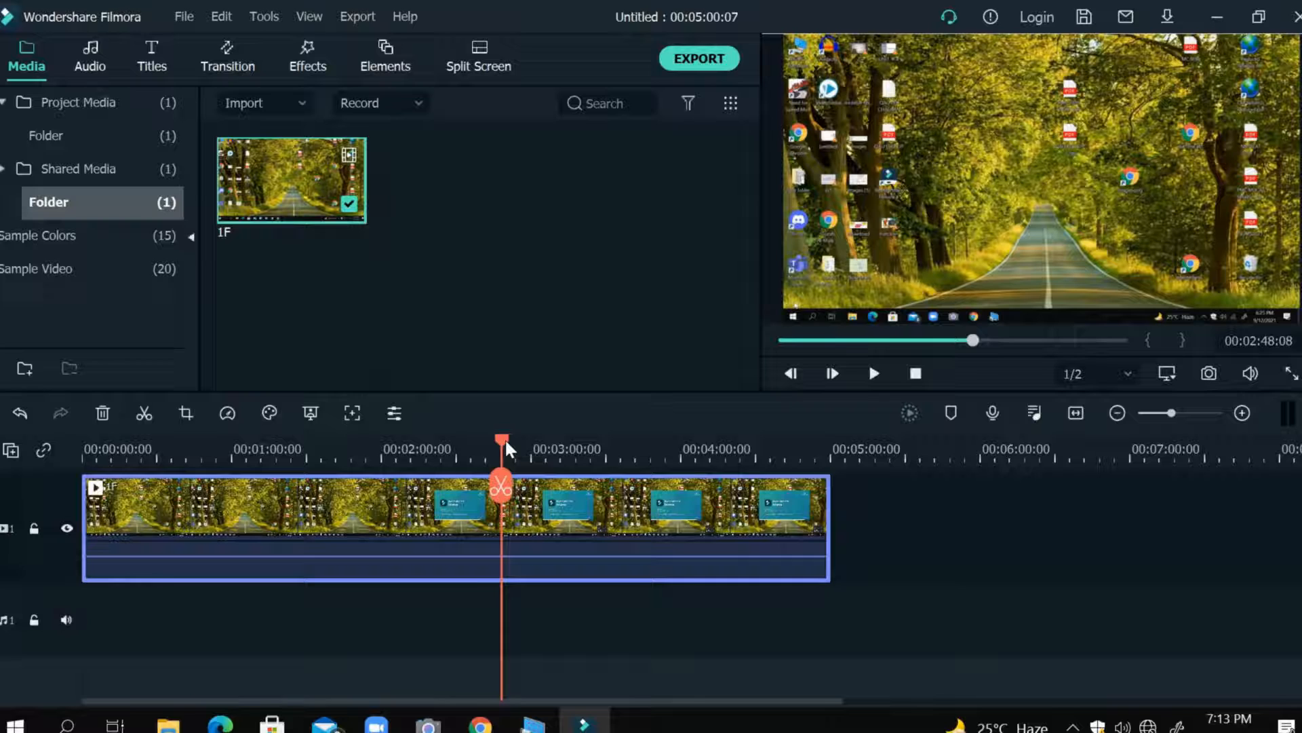
pyautogui.click(394, 449)
pyautogui.moveTo(392, 450); pyautogui.dragTo(373, 450)
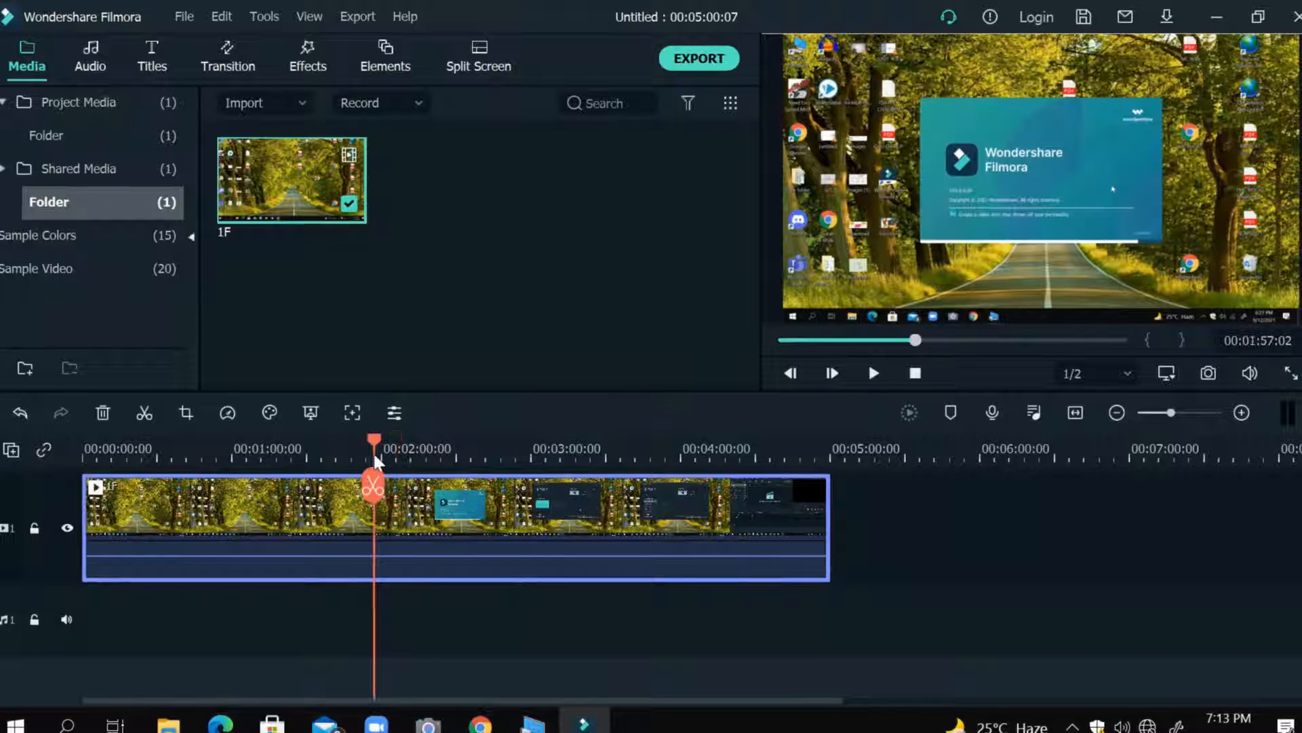
pyautogui.click(340, 441)
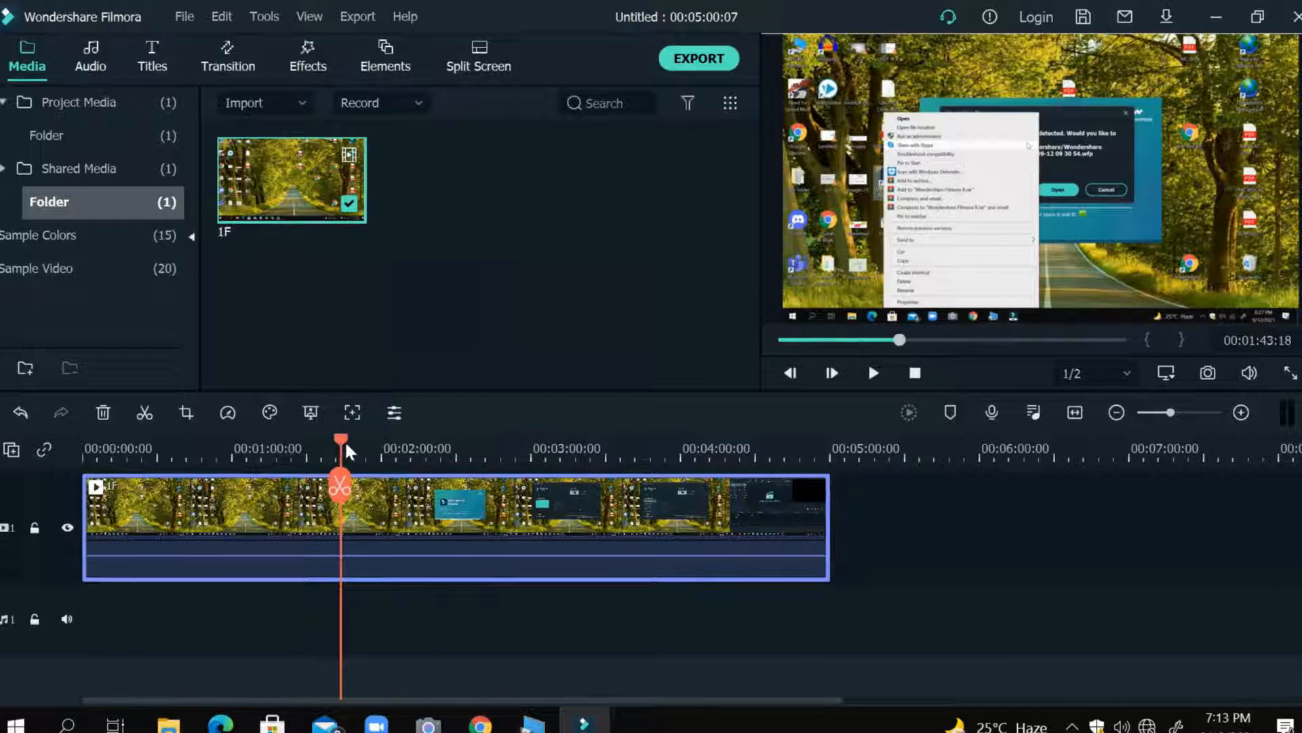
pyautogui.click(301, 453)
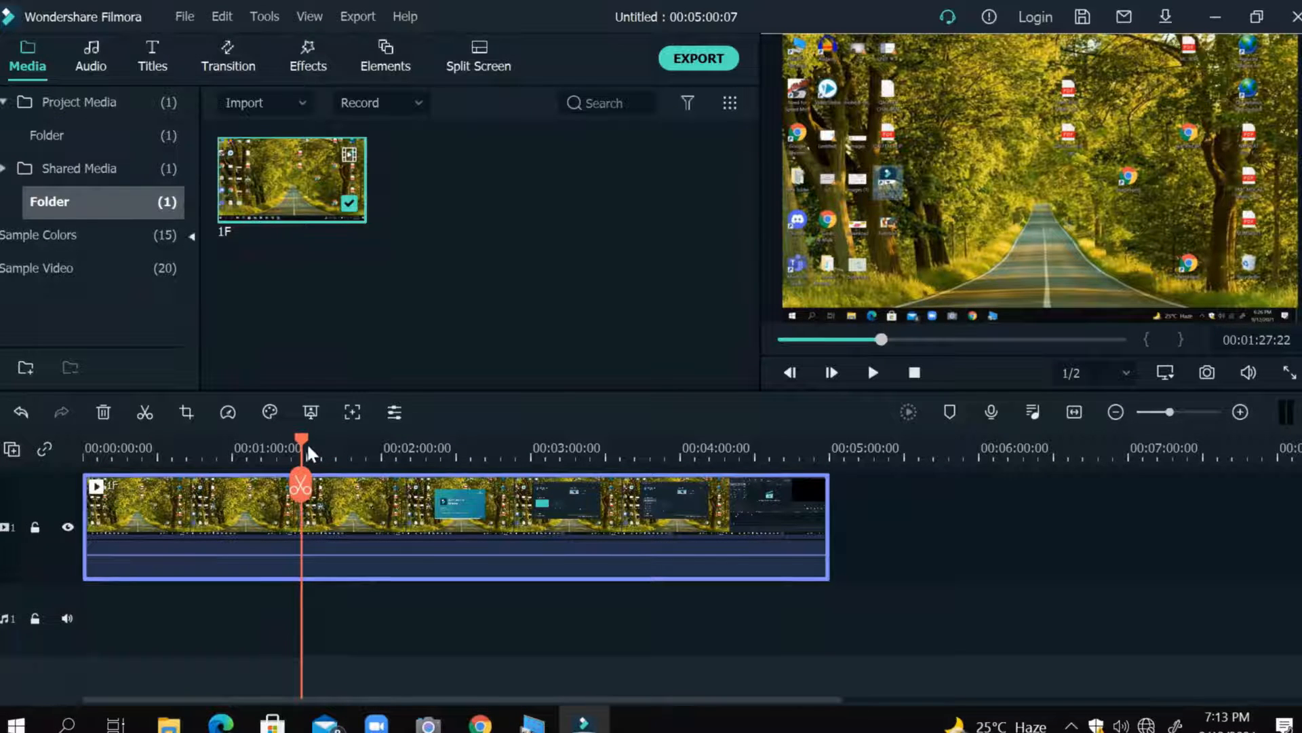
pyautogui.moveTo(304, 445); pyautogui.dragTo(345, 429)
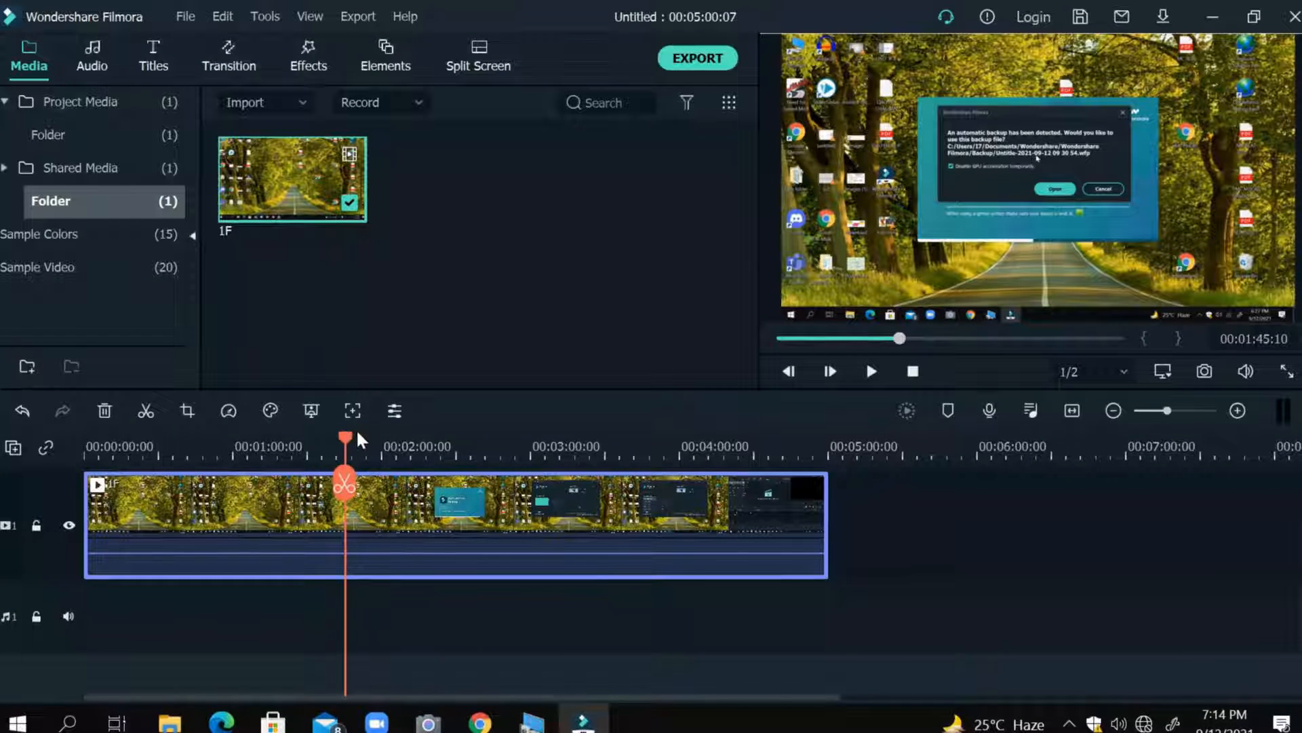
pyautogui.moveTo(347, 437); pyautogui.dragTo(357, 435)
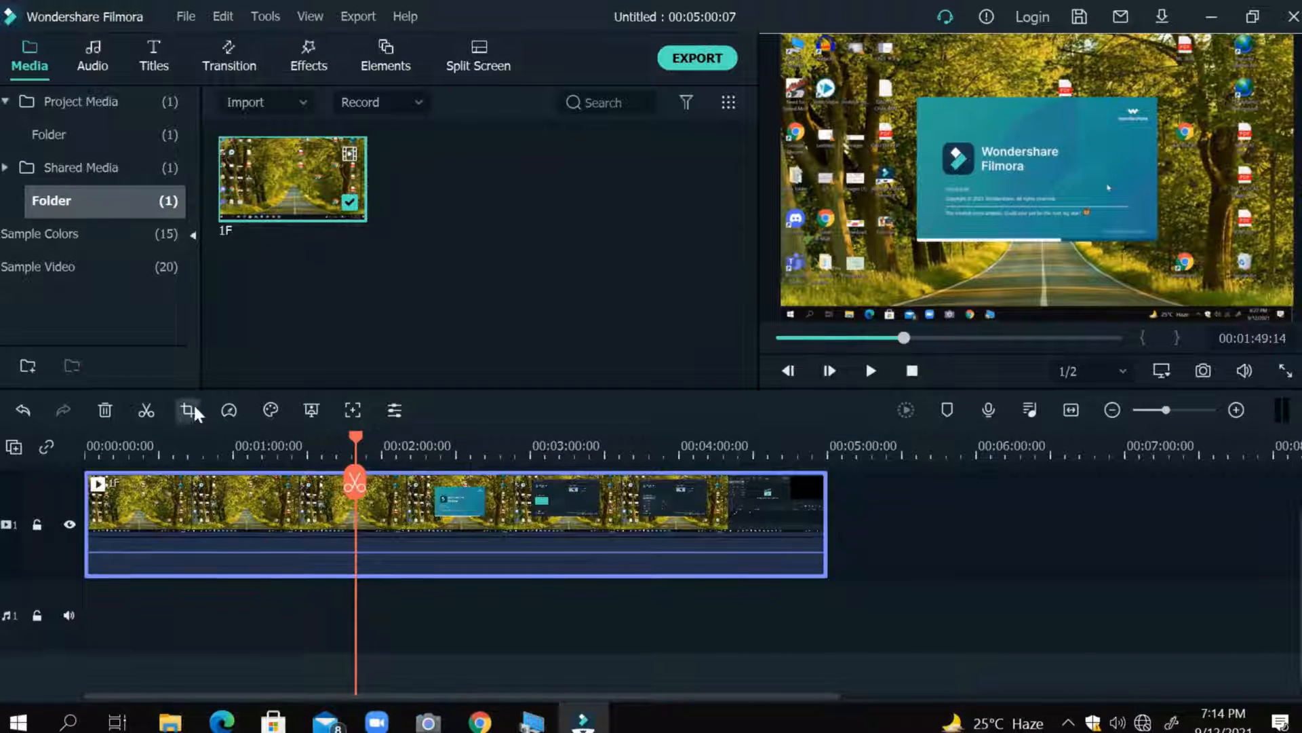
pyautogui.click(146, 410)
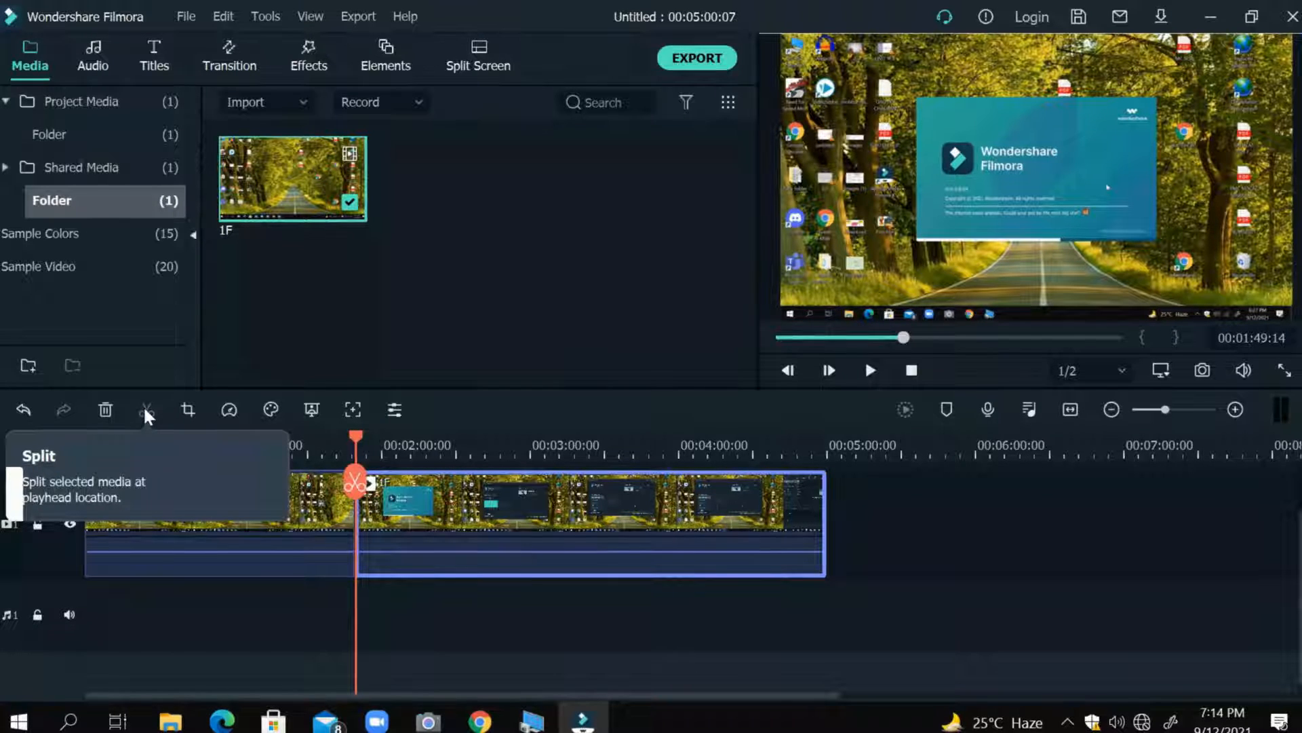
# Delete the part of the 1F clip before the split
pyautogui.click(286, 523)
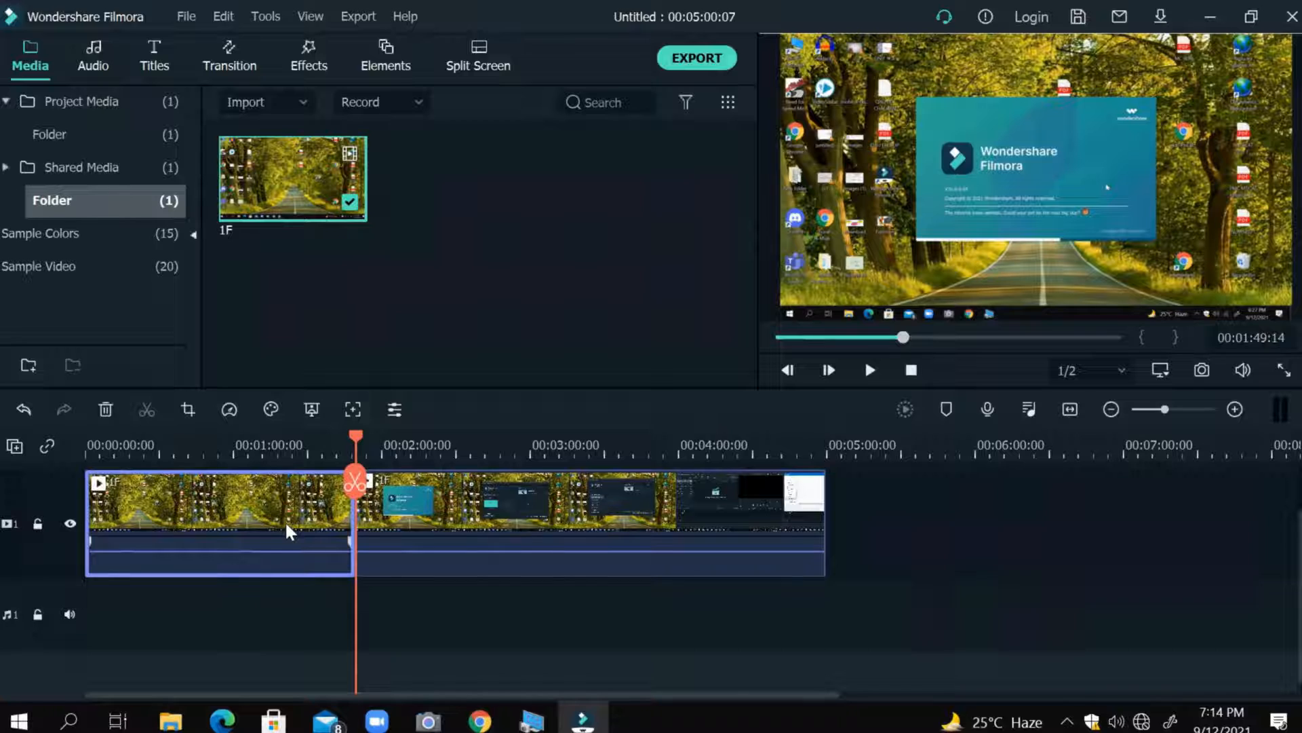
pyautogui.press('Delete')
pyautogui.click(285, 524)
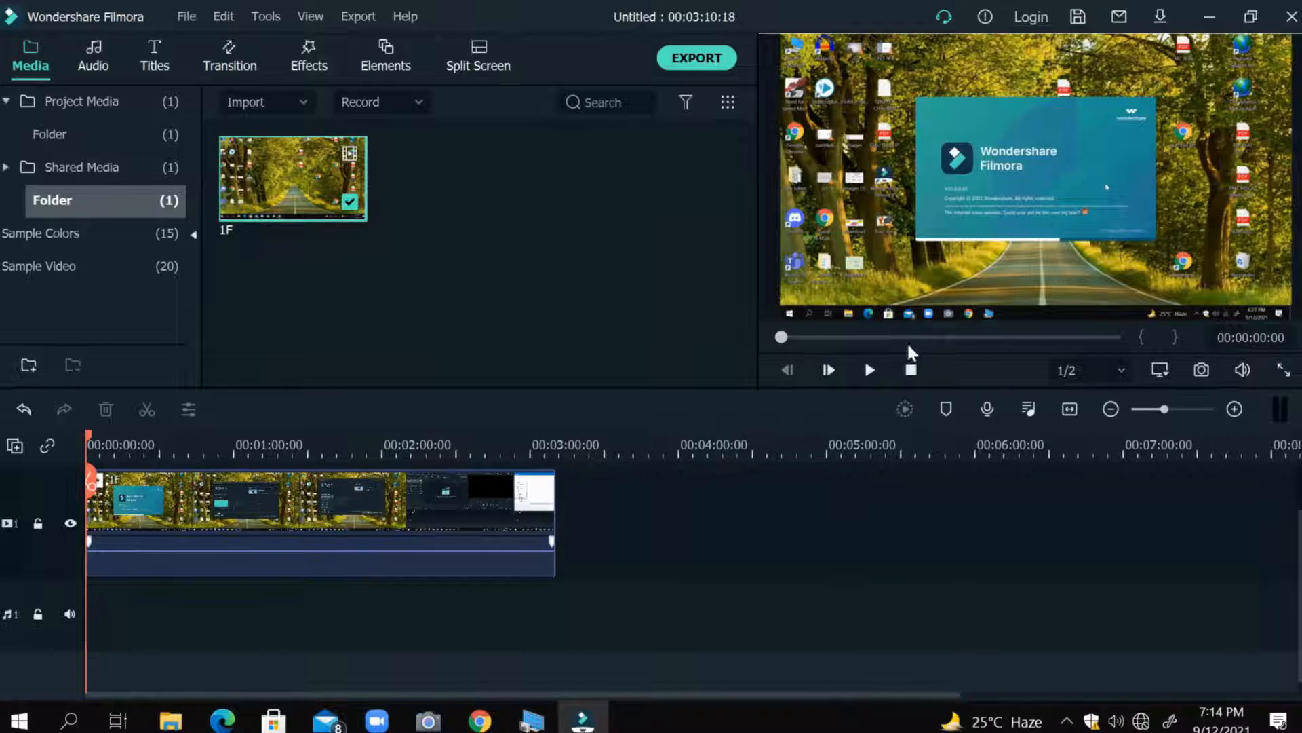
# Try splitting the remaining 1F clip at 00:02:27:22
pyautogui.click(463, 442)
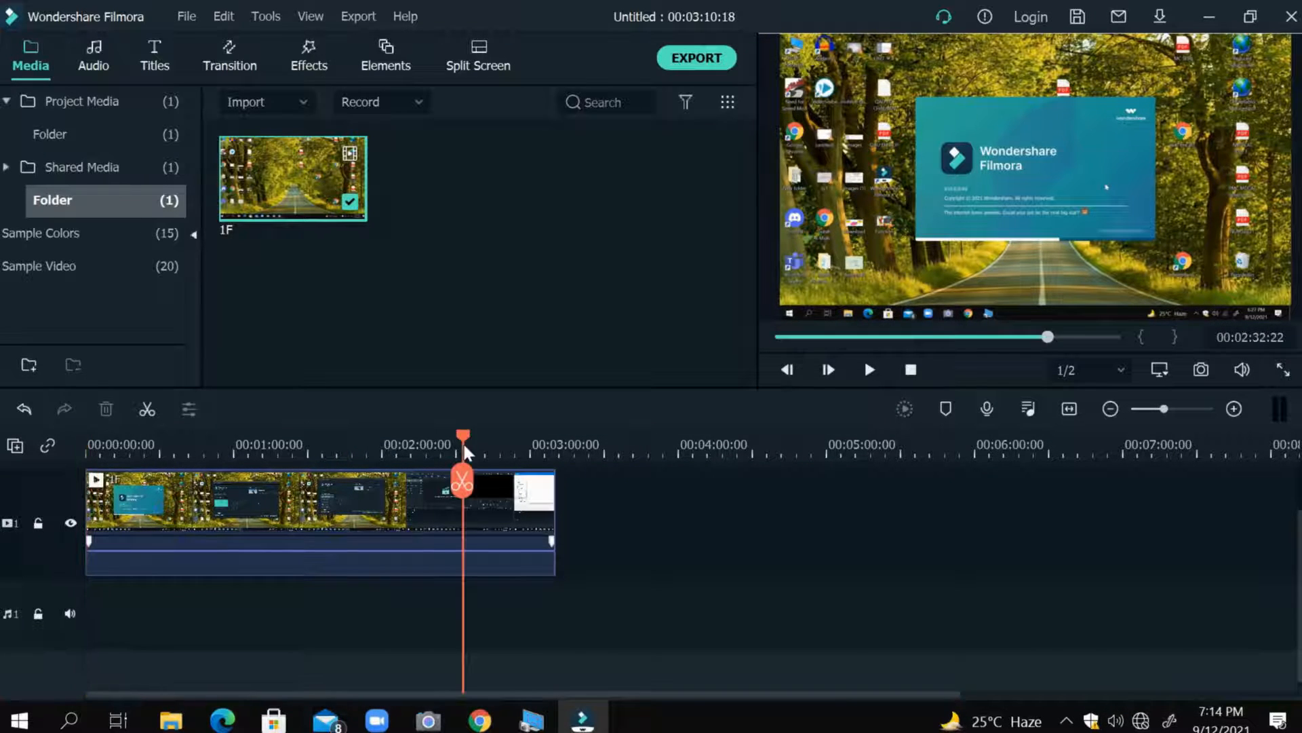
pyautogui.click(538, 444)
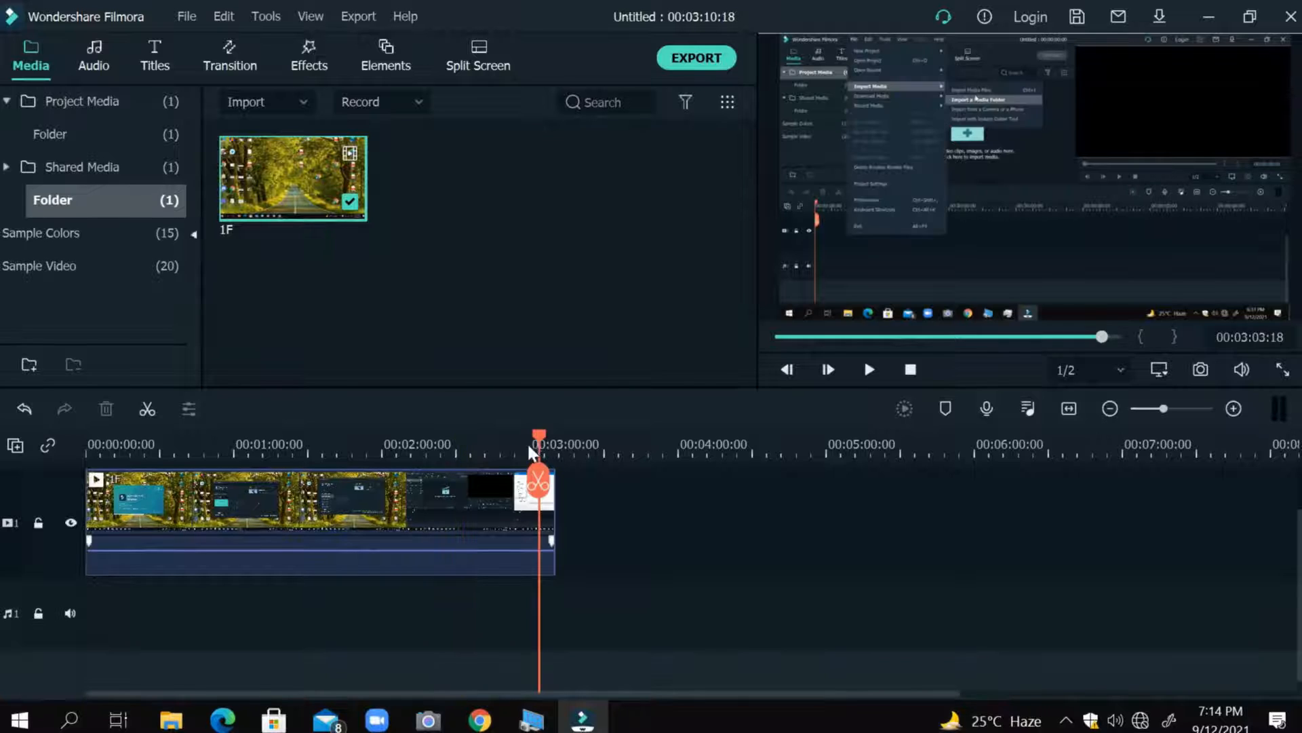
pyautogui.click(459, 445)
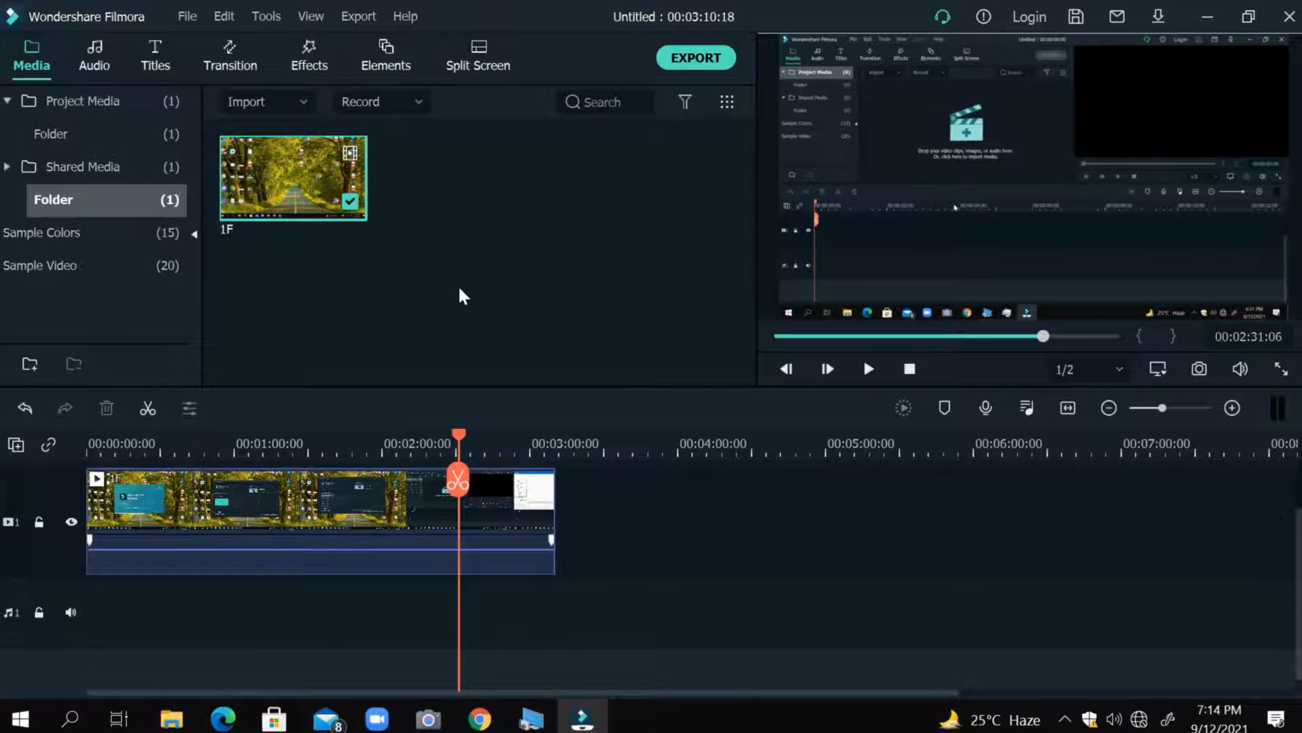
pyautogui.click(381, 437)
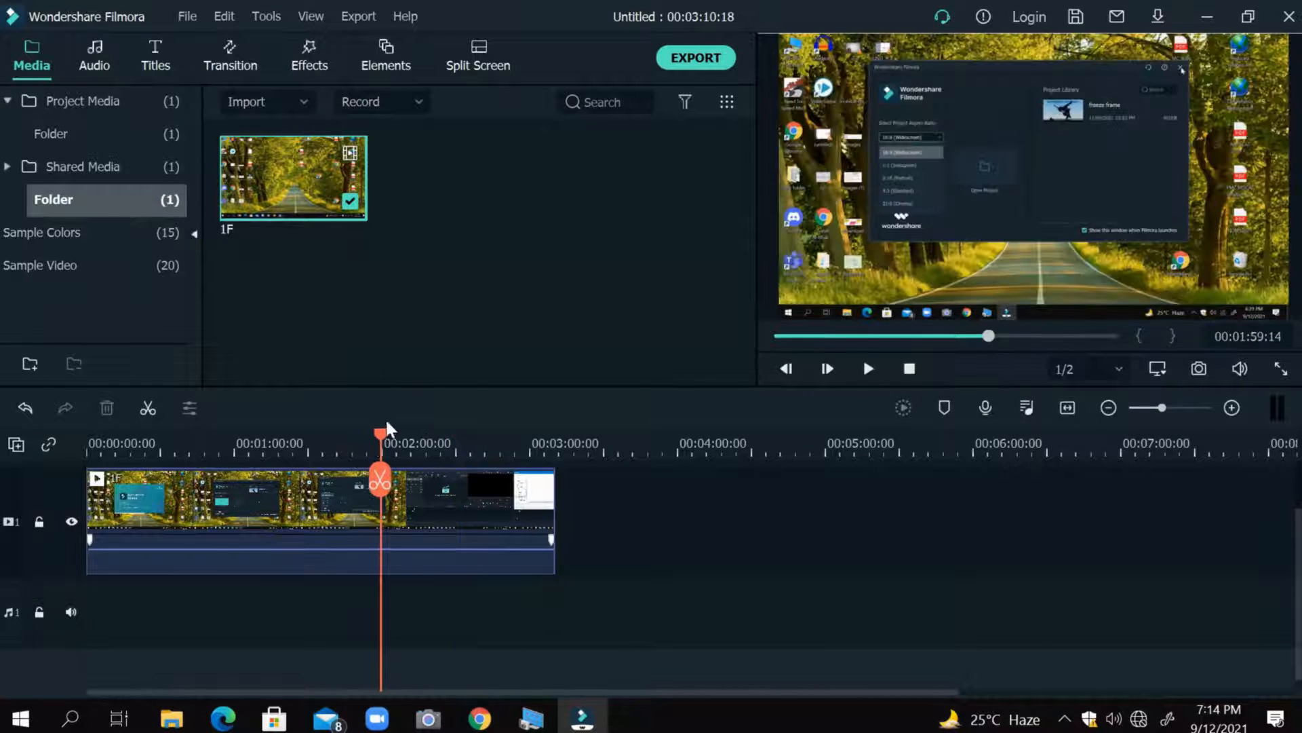
pyautogui.click(400, 427)
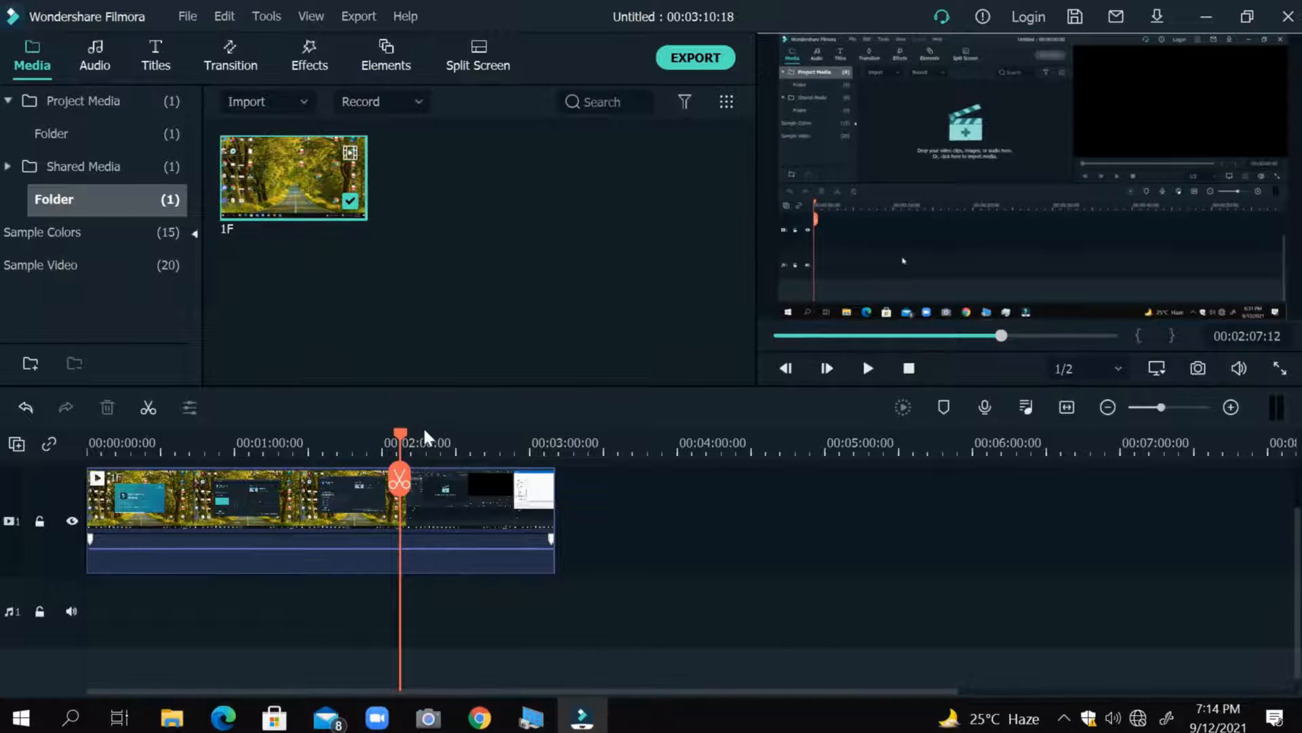
pyautogui.click(423, 429)
pyautogui.click(450, 431)
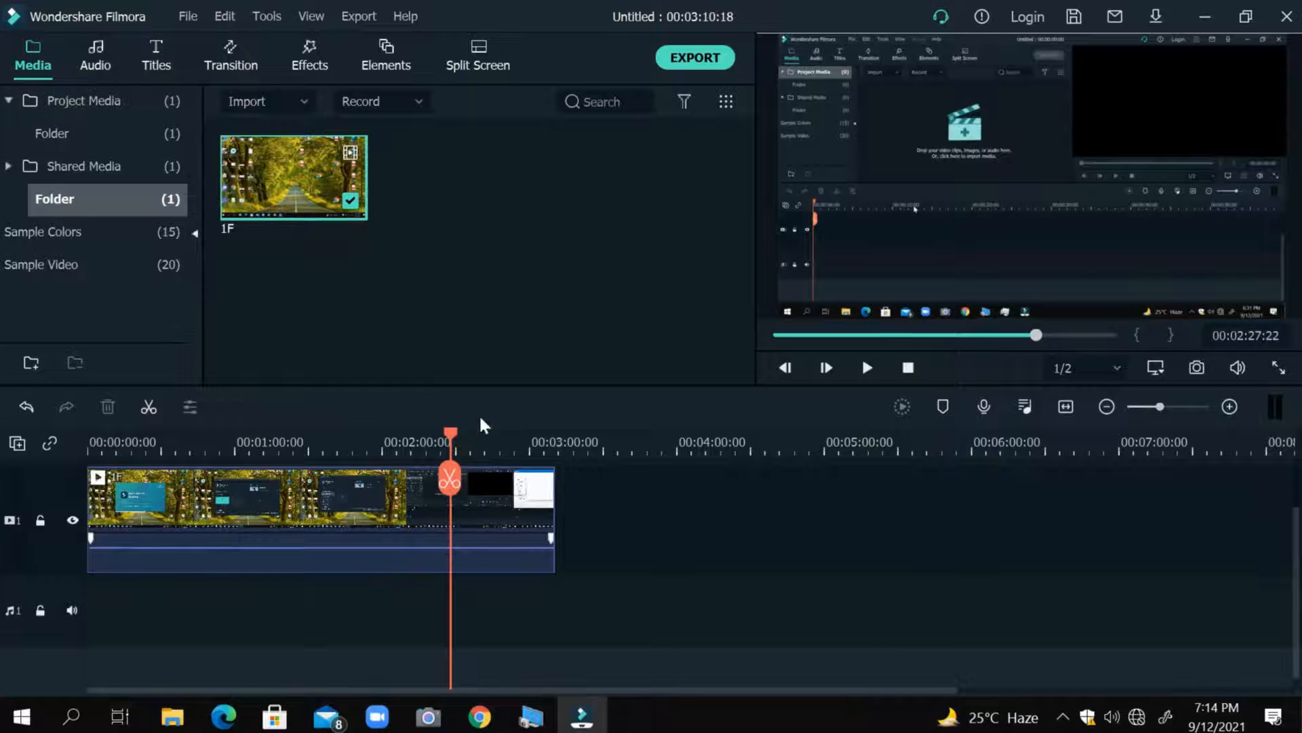
pyautogui.click(146, 401)
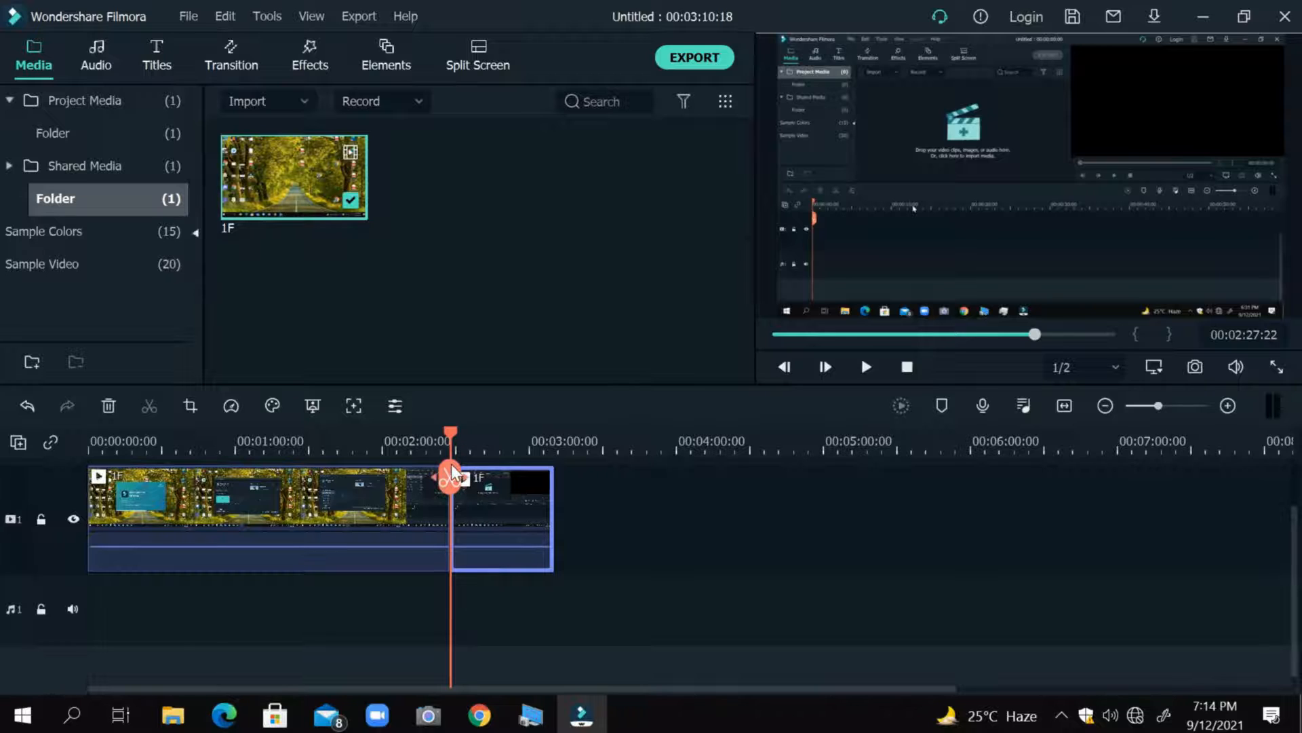
# Undo the last split of the 1F clip and return the playhead to the start of the timeline
pyautogui.moveTo(451, 469); pyautogui.dragTo(543, 610)
pyautogui.hotkey('ctrl', 'z')
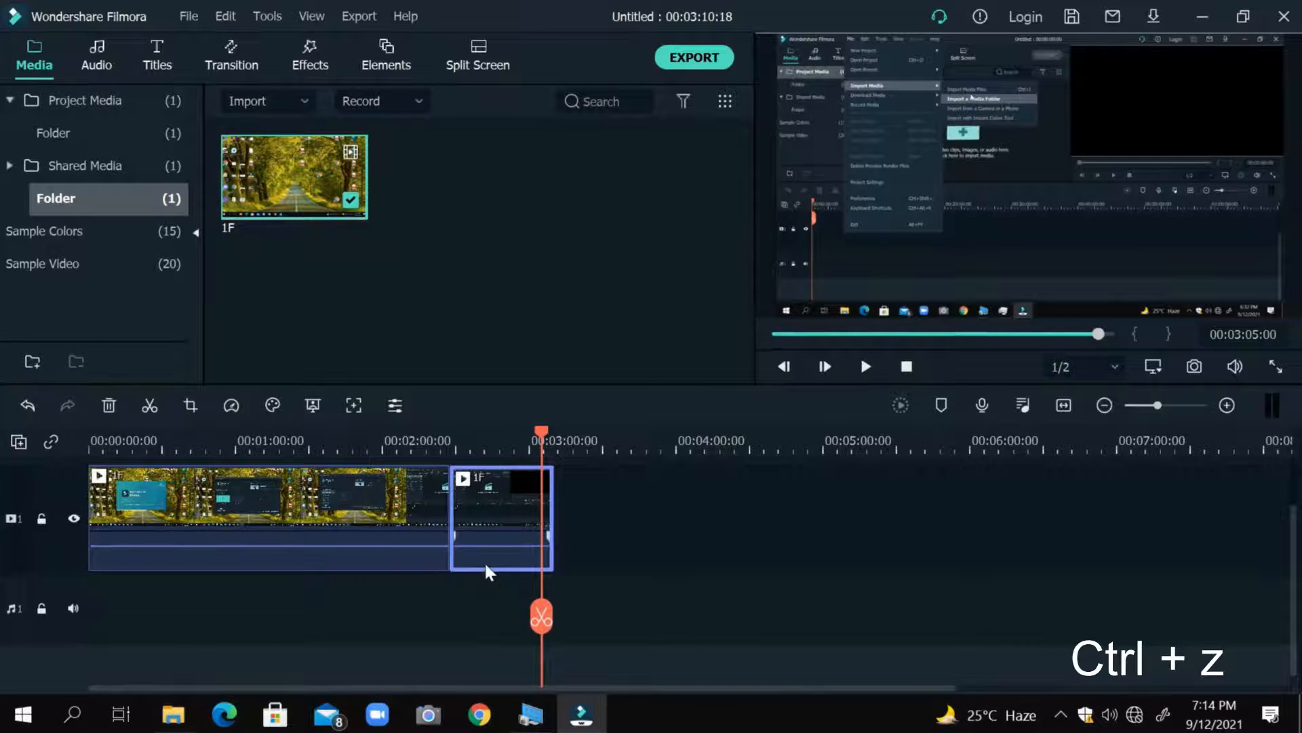
pyautogui.hotkey('ctrl', 'z')
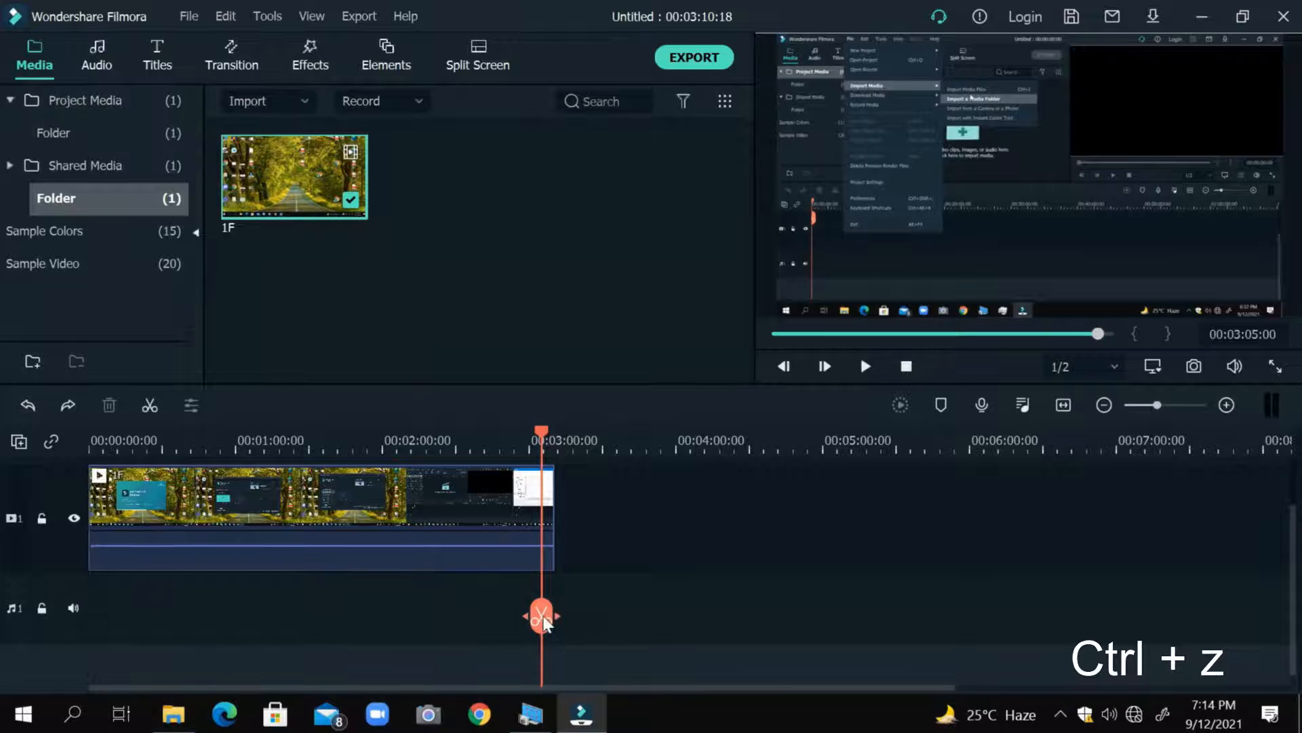
pyautogui.moveTo(543, 521); pyautogui.dragTo(533, 479)
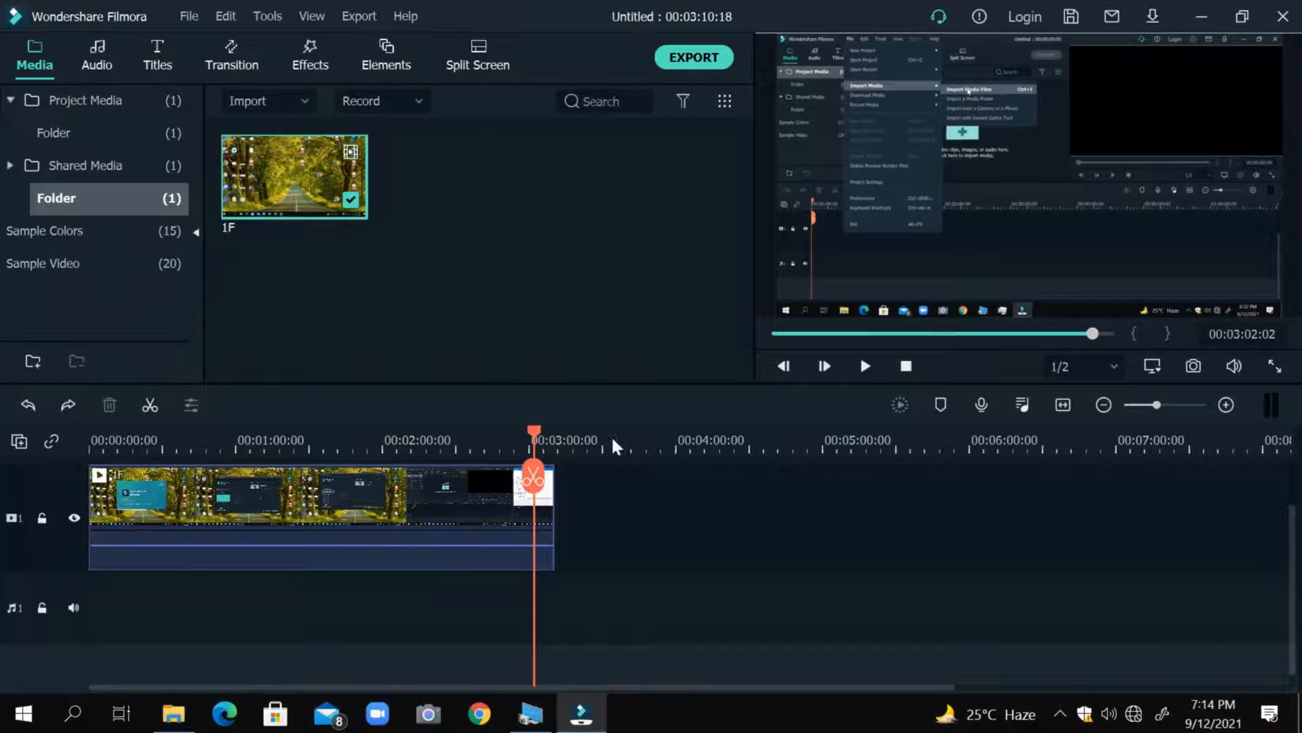
pyautogui.moveTo(532, 425); pyautogui.dragTo(81, 450)
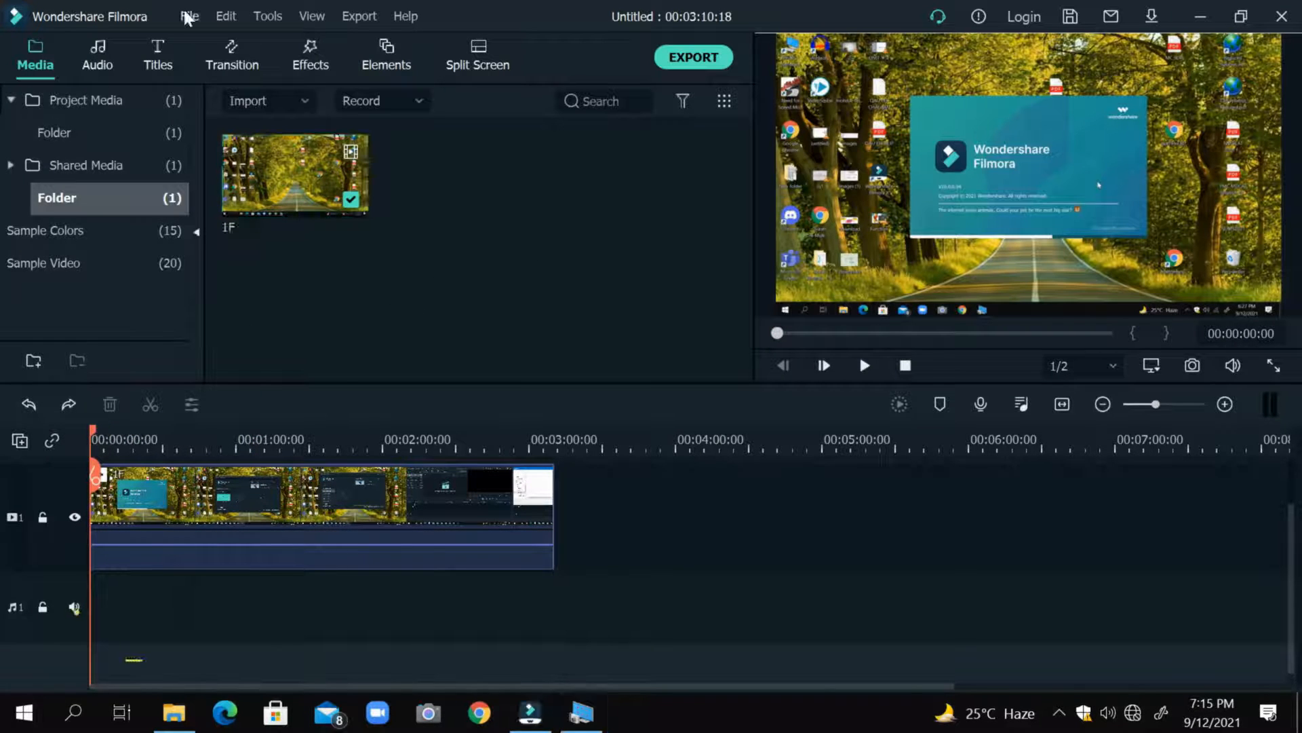
pyautogui.click(185, 15)
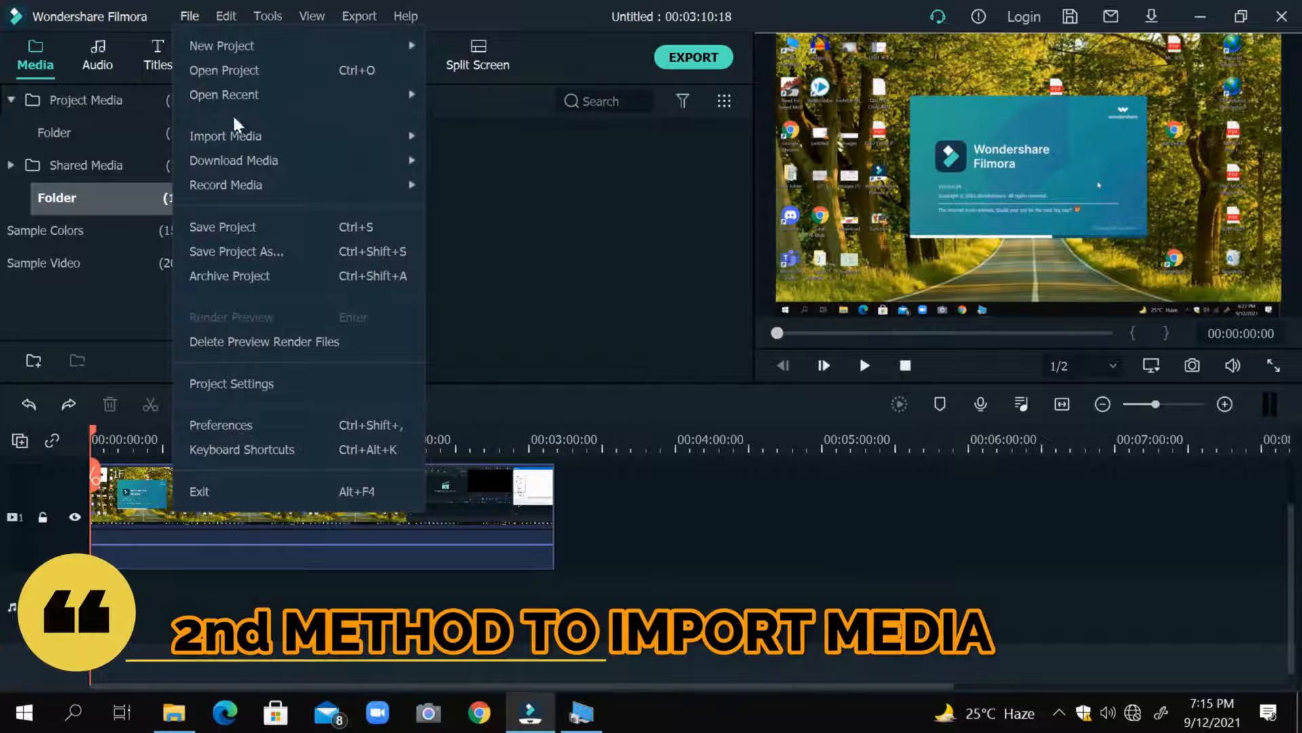
pyautogui.moveTo(328, 132)
pyautogui.click(481, 145)
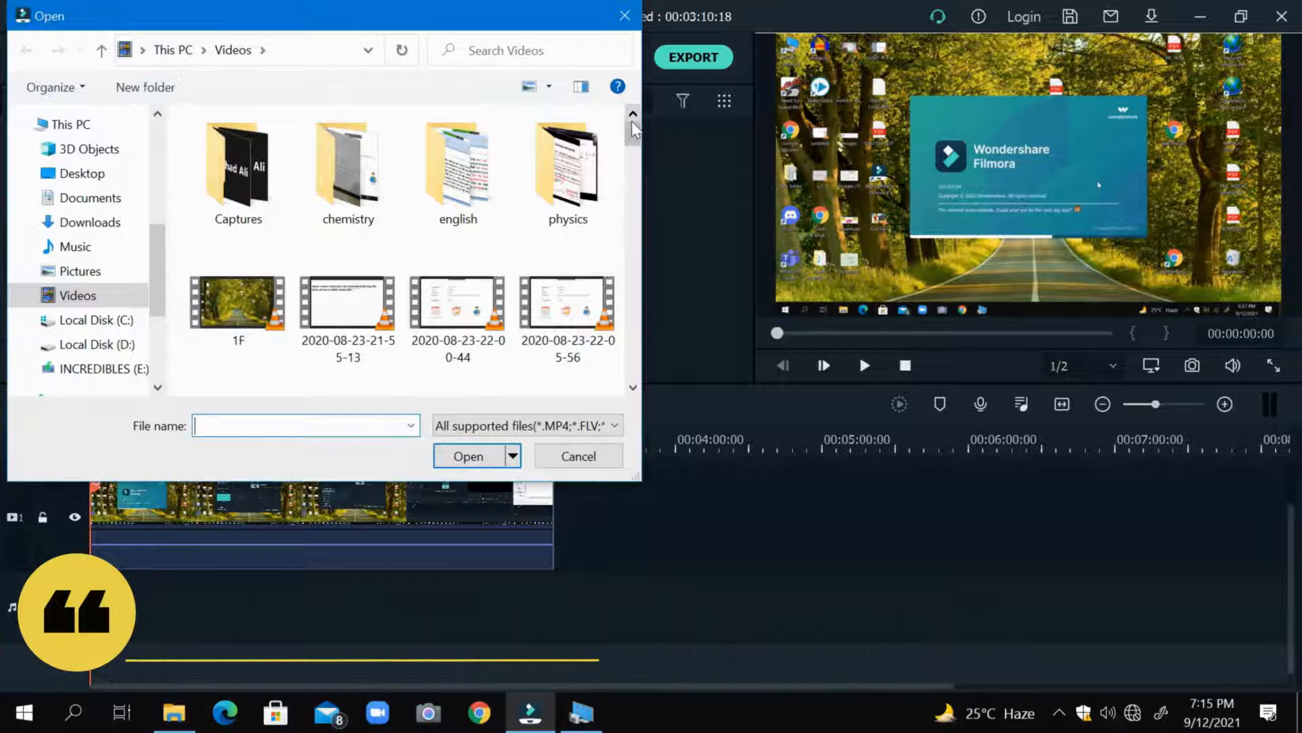
pyautogui.moveTo(635, 141); pyautogui.dragTo(633, 365)
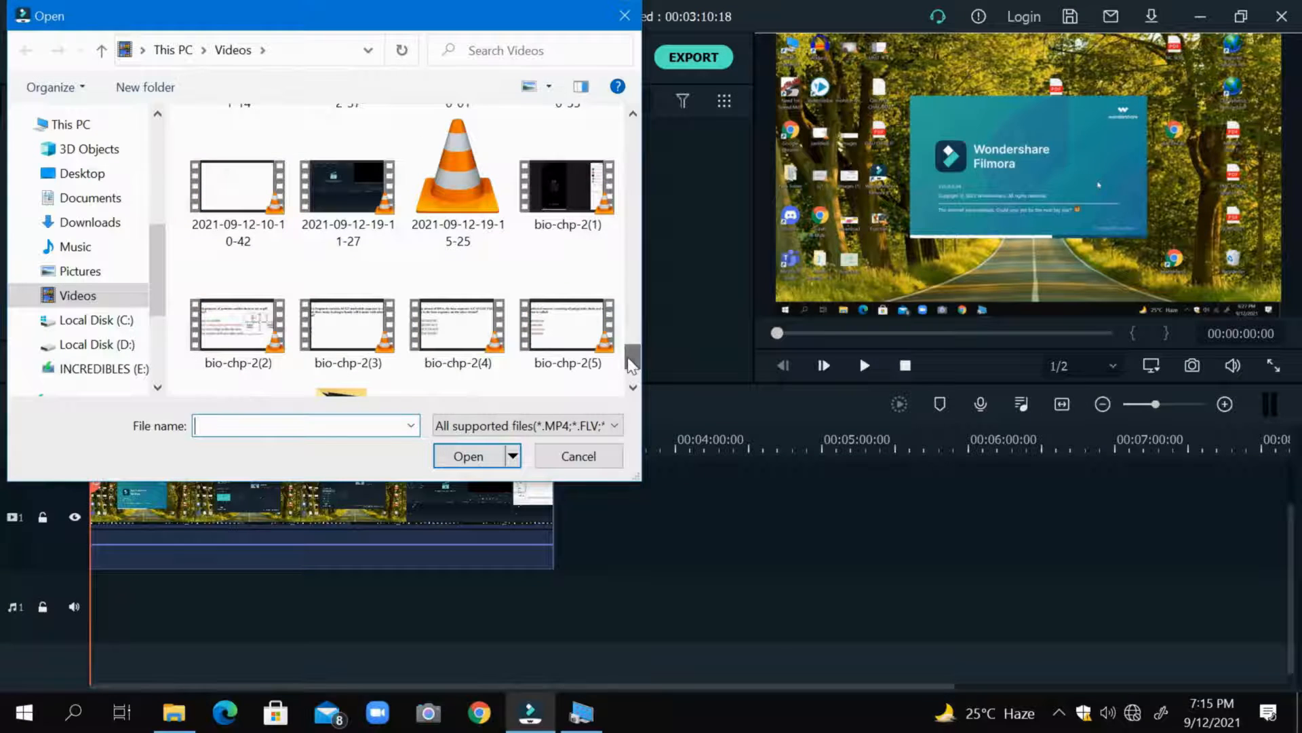
pyautogui.click(358, 175)
pyautogui.doubleClick(361, 173)
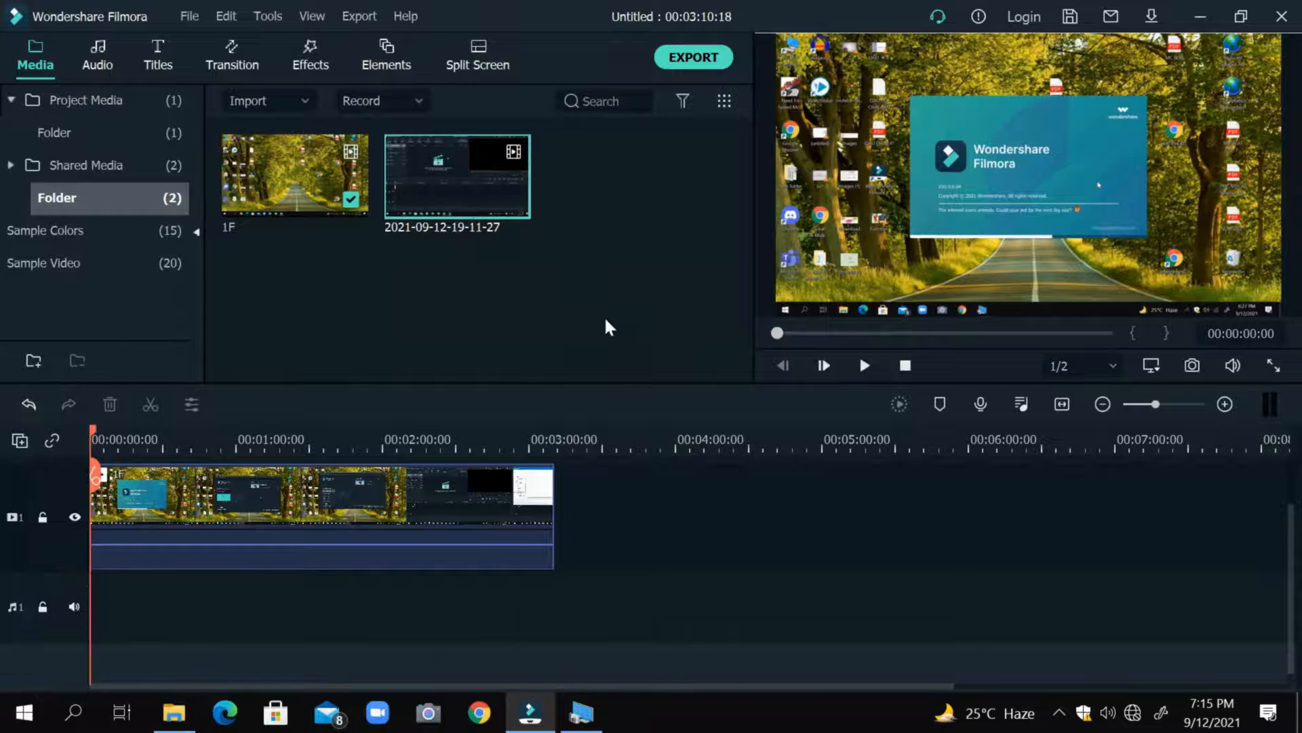
pyautogui.moveTo(631, 411); pyautogui.dragTo(562, 474)
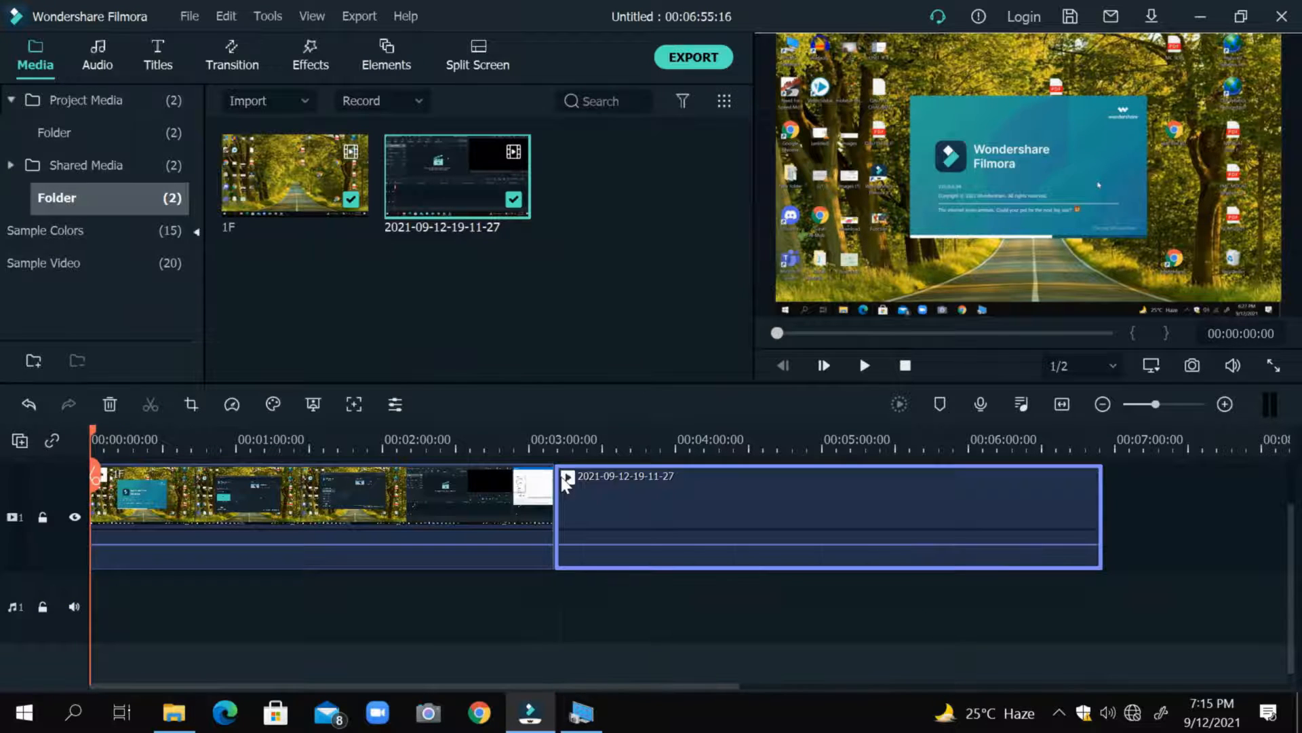
pyautogui.click(567, 438)
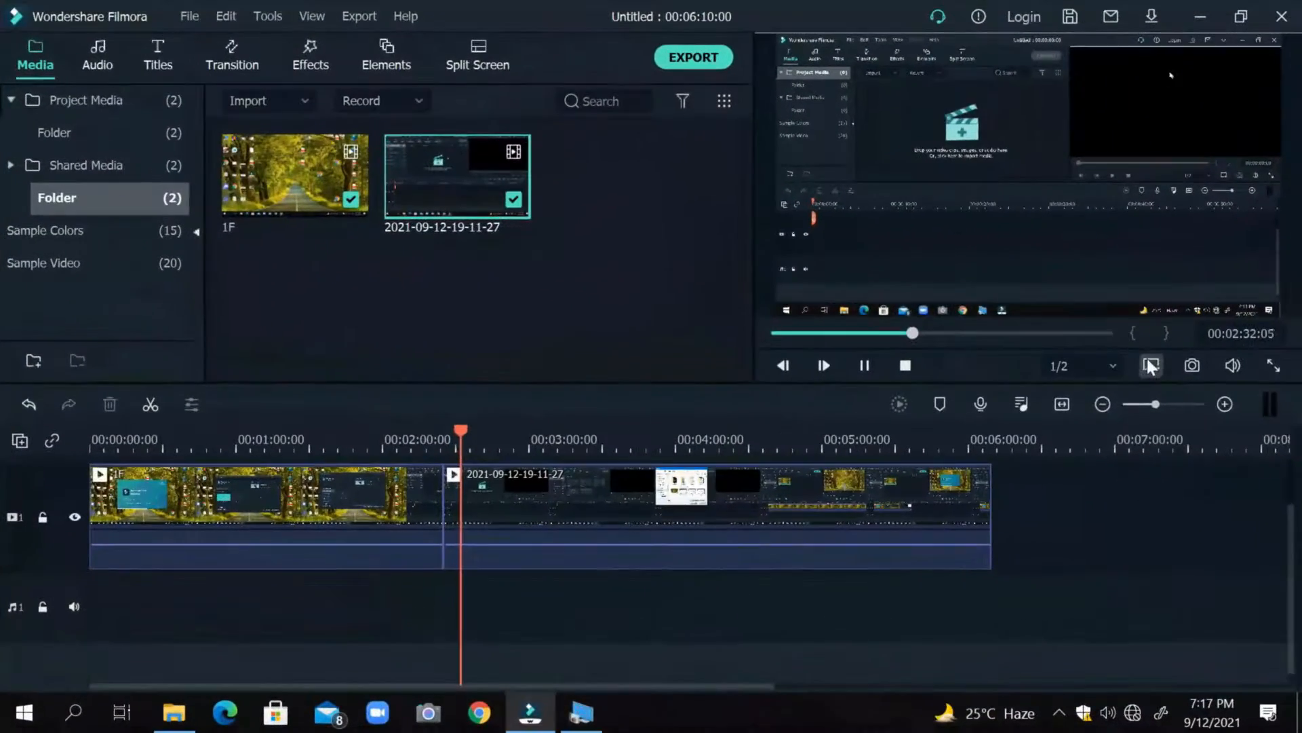
# Open the project settings and review the available aspect ratio options, keeping 16:9 (Widescreen)
pyautogui.click(1151, 367)
pyautogui.click(1145, 392)
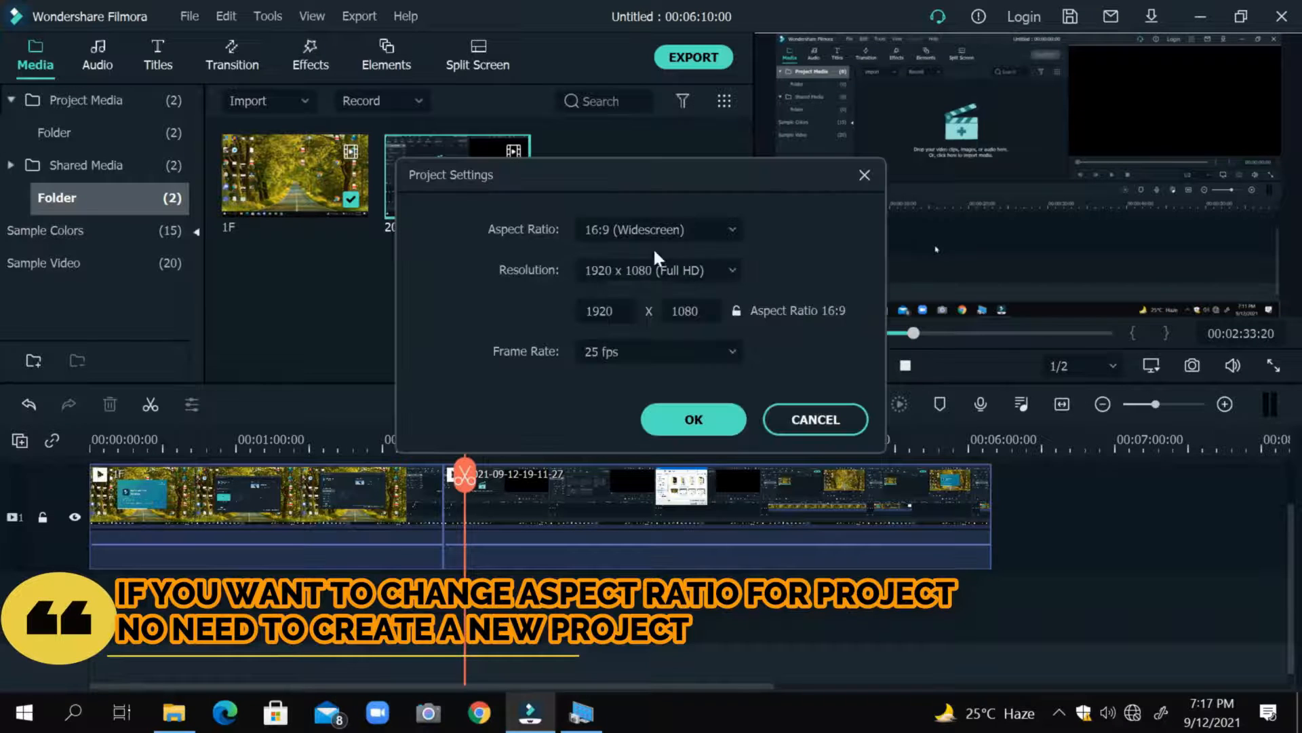
pyautogui.click(645, 234)
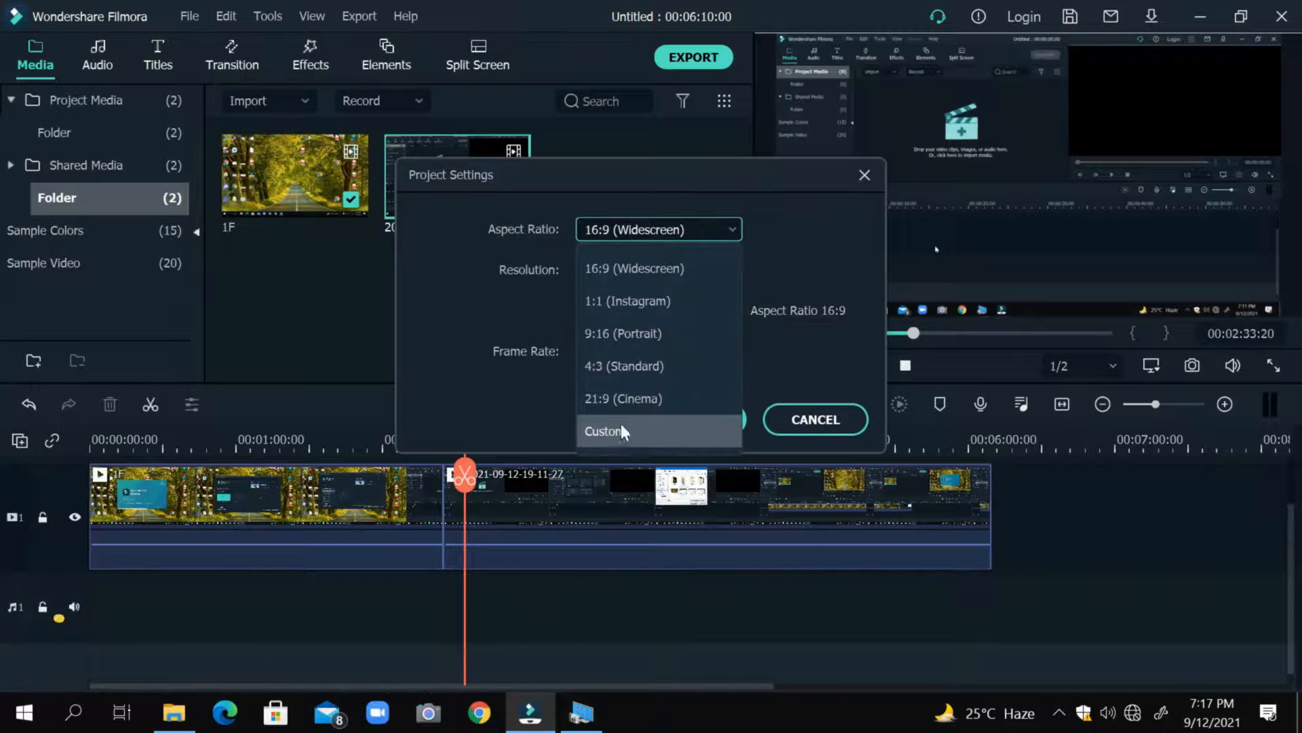
pyautogui.click(861, 212)
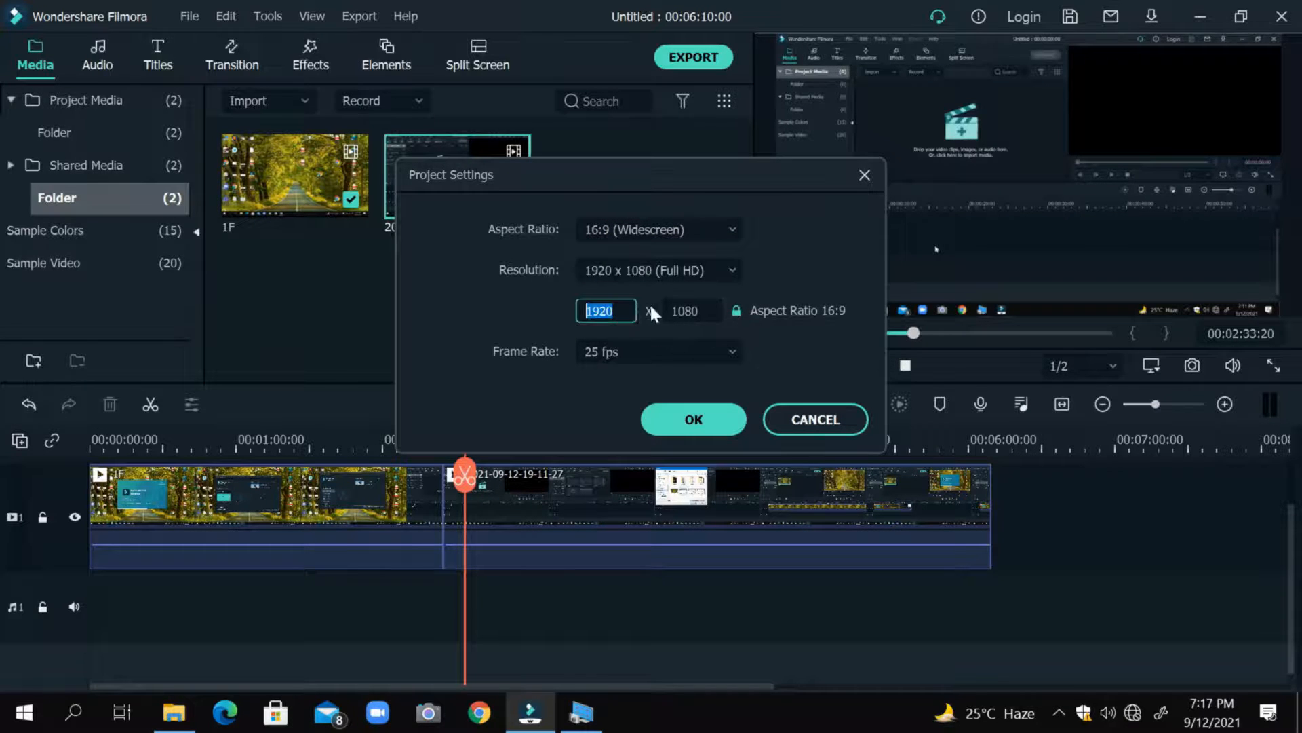
# Try a custom project width of 1916 with the aspect ratio unlocked, restoring the width to 1920 and relocking the ratio
pyautogui.click(737, 310)
pyautogui.click(628, 316)
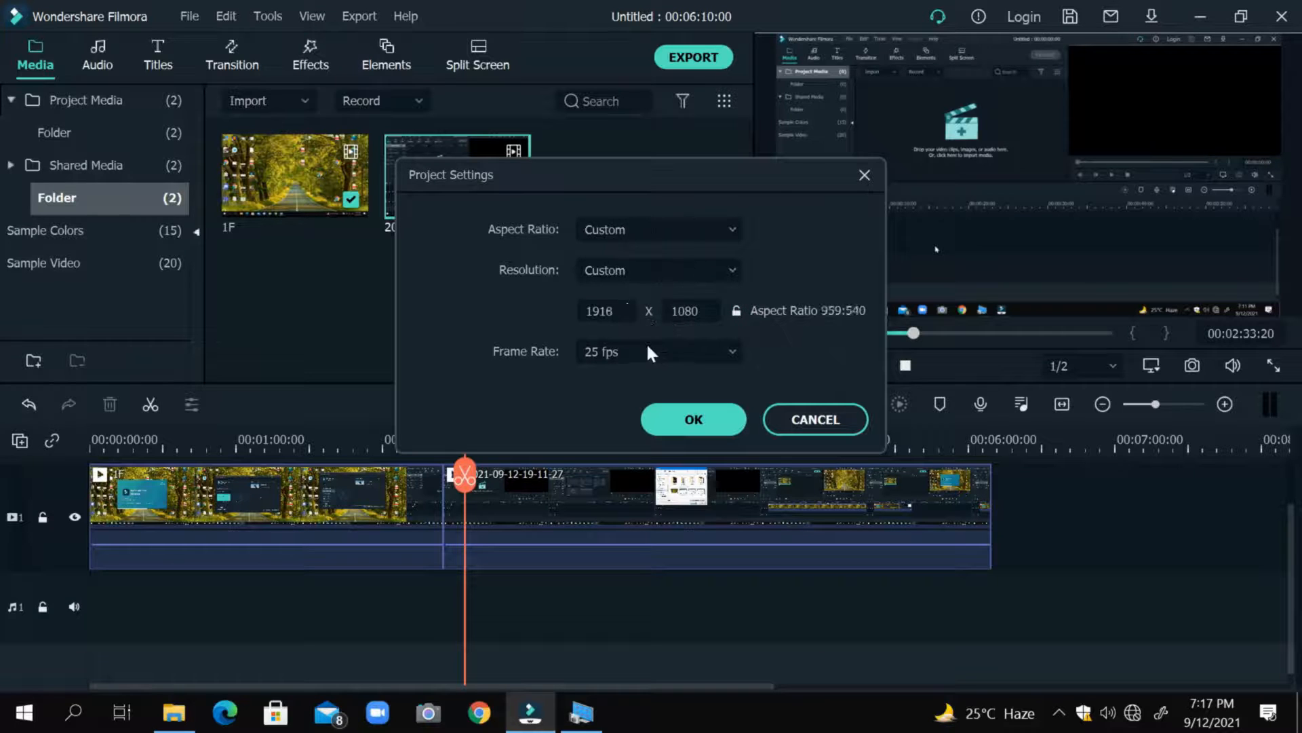
pyautogui.click(629, 316)
pyautogui.moveTo(651, 361); pyautogui.dragTo(624, 312)
pyautogui.click(621, 312)
pyautogui.write('1920')
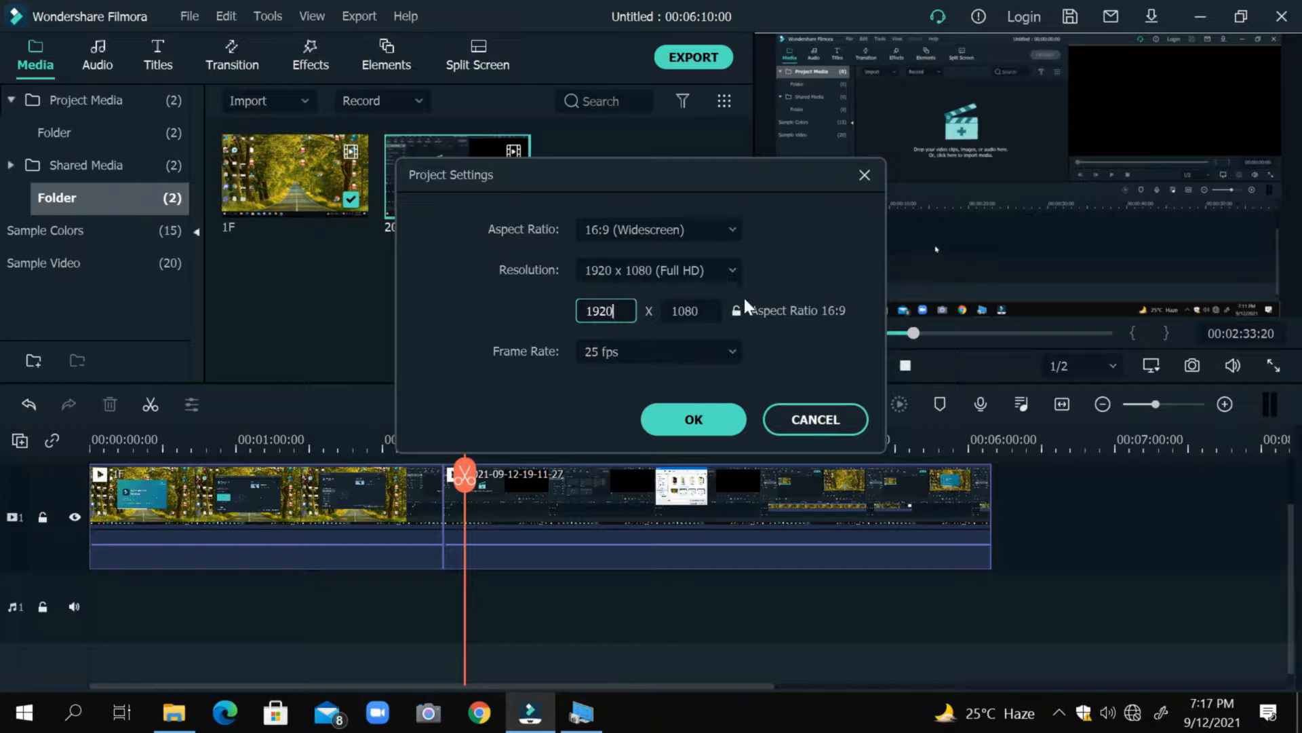
pyautogui.click(738, 309)
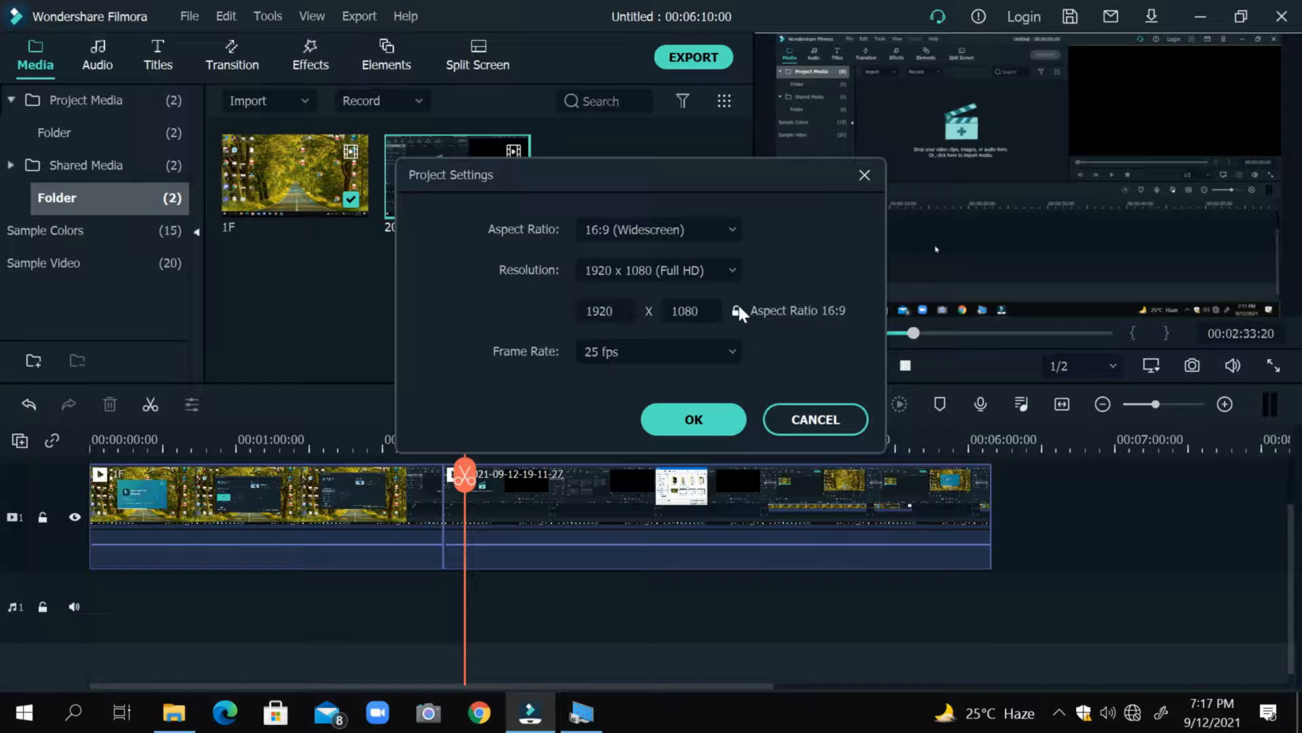
# Review the frame rate options, keep 25 fps and apply the project settings
pyautogui.click(715, 350)
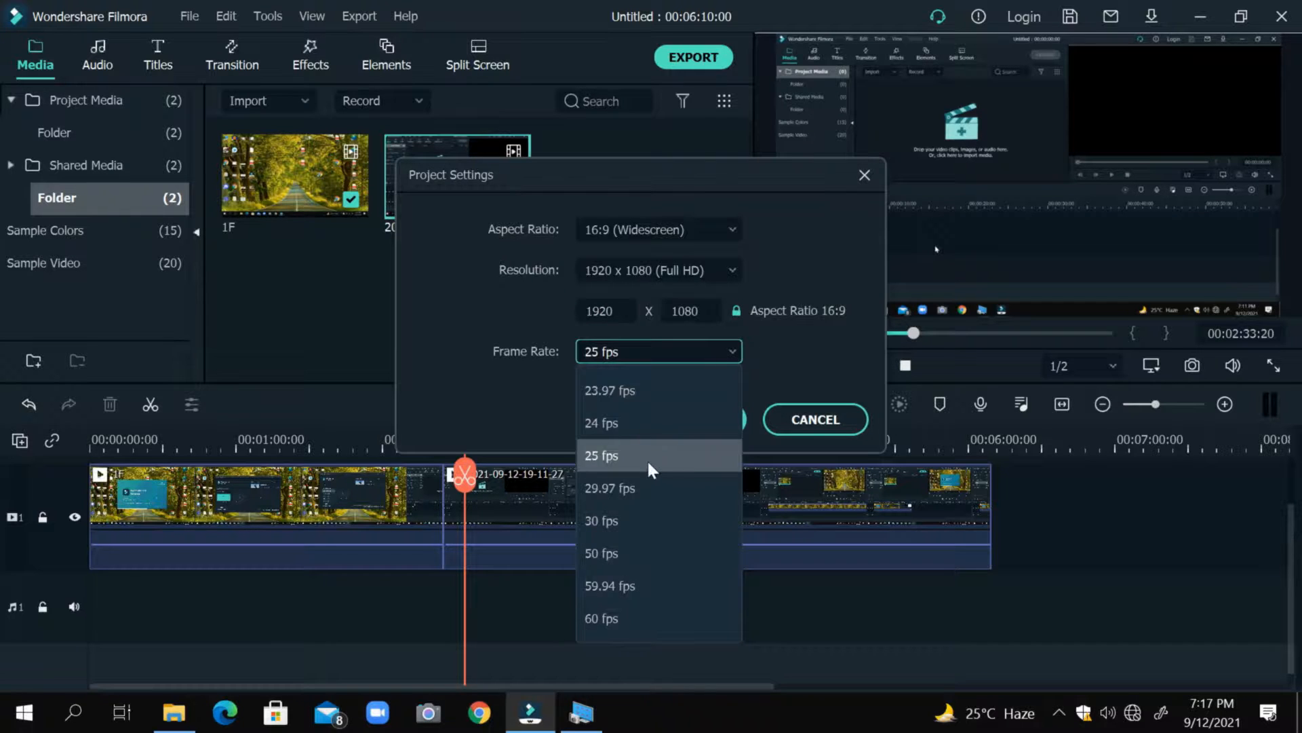
pyautogui.click(646, 459)
pyautogui.click(686, 354)
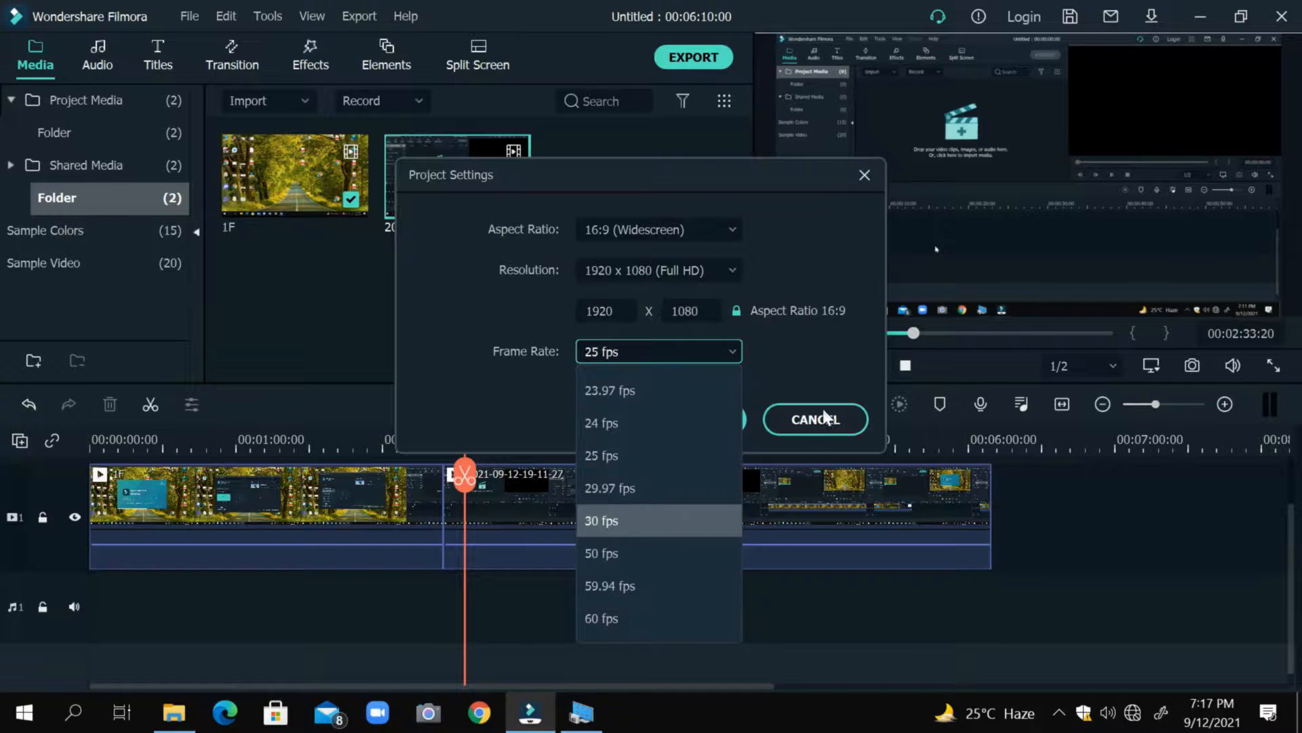
pyautogui.click(804, 384)
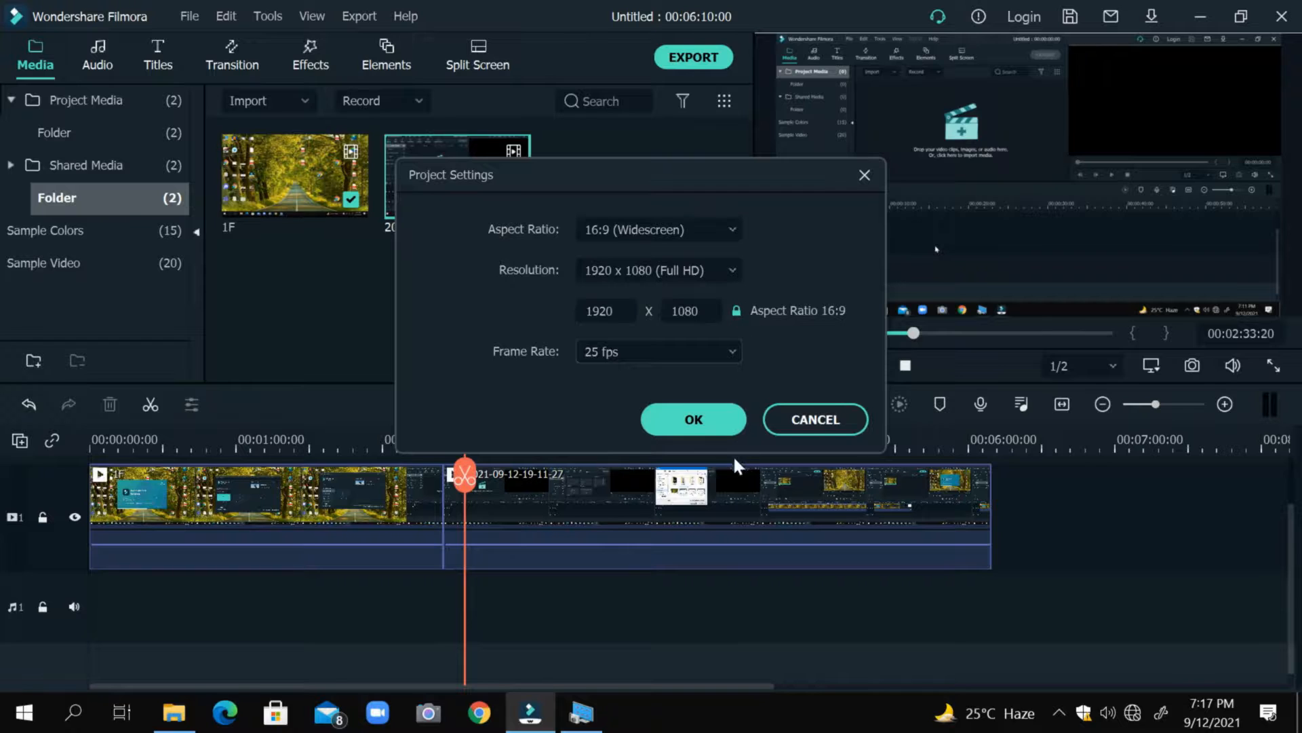
pyautogui.click(710, 417)
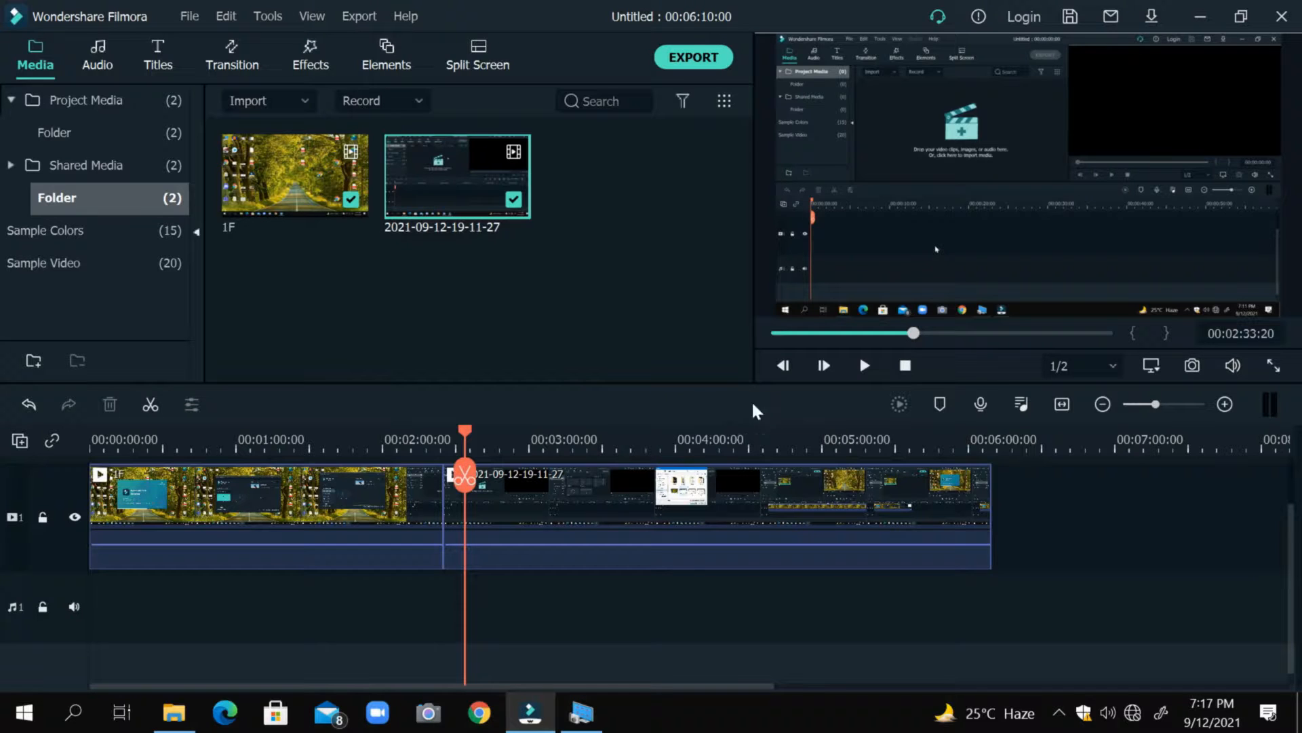
pyautogui.moveTo(512, 428); pyautogui.dragTo(607, 418)
pyautogui.moveTo(676, 437); pyautogui.dragTo(967, 443)
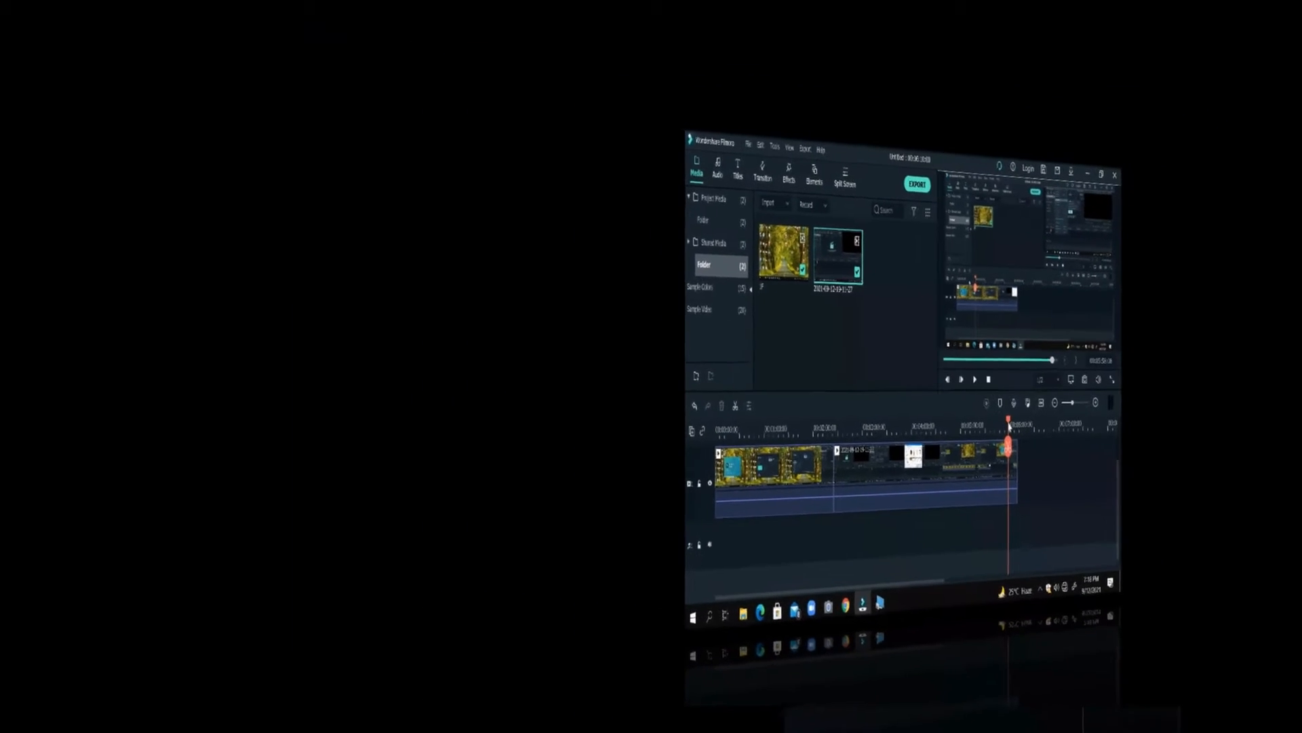